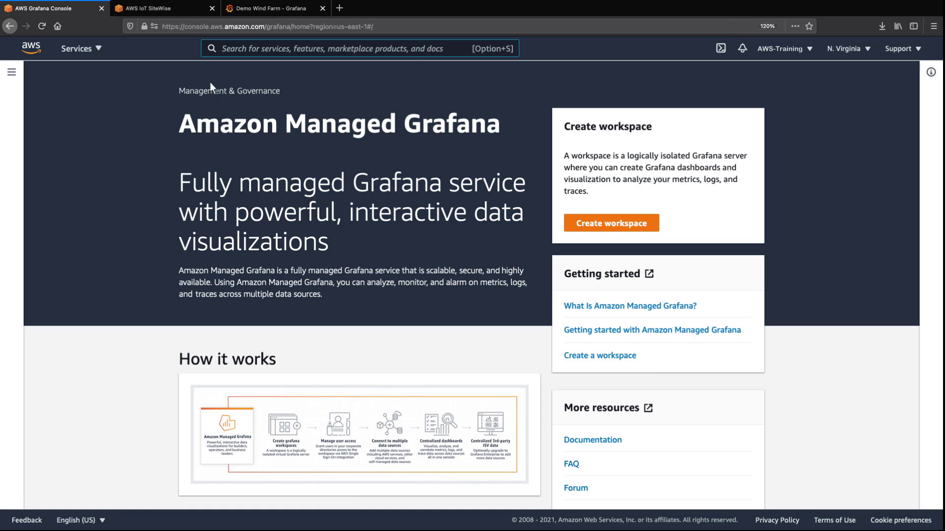
# Step: Generate the SiteWise demo wind farm assets and list the asset models
pyautogui.click(175, 8)
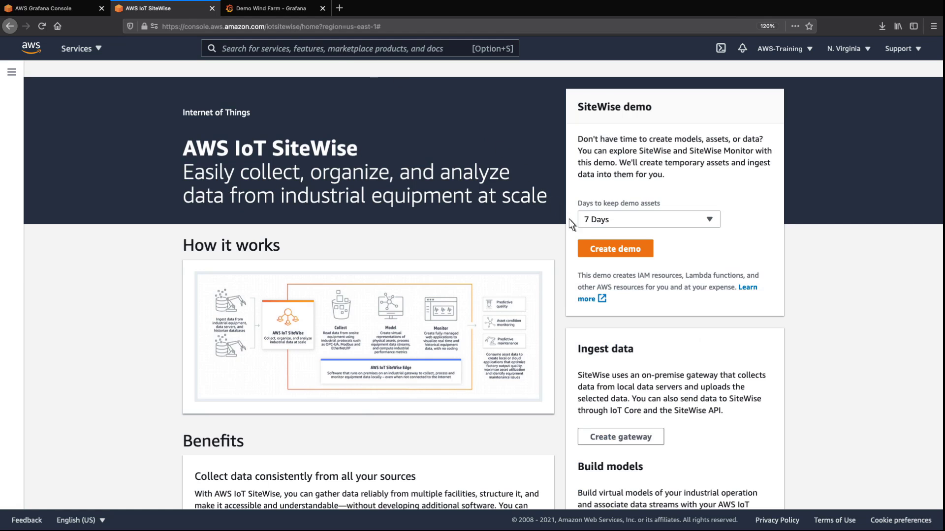
pyautogui.click(587, 247)
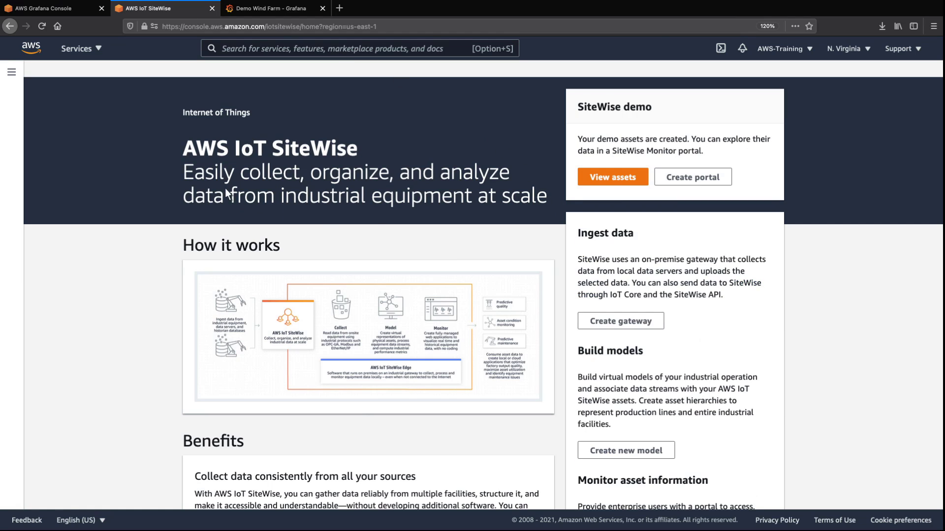
pyautogui.click(11, 73)
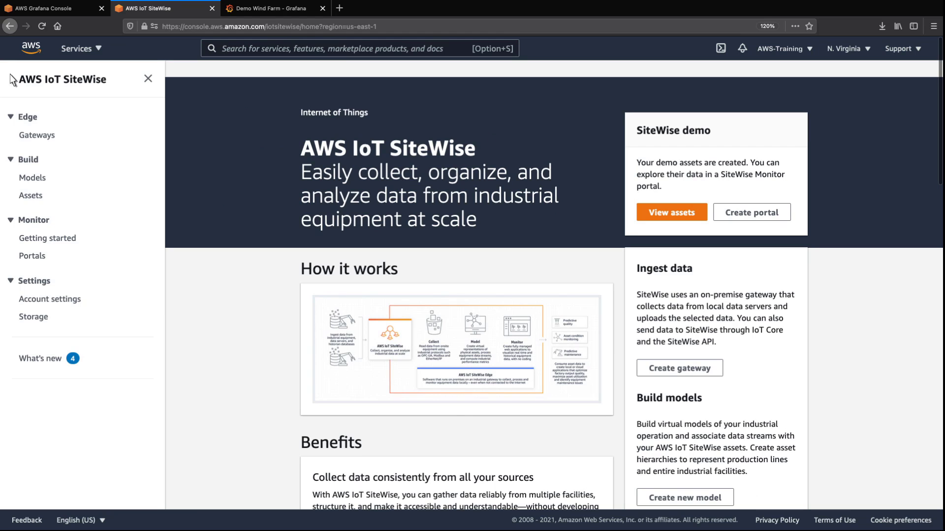
pyautogui.click(33, 178)
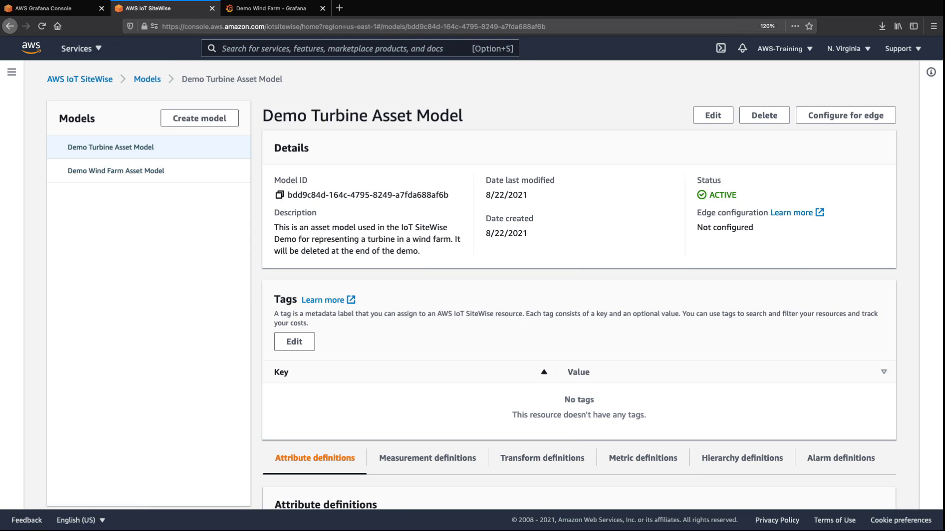
# Step: Review the Demo Wind Farm Asset Model and its hierarchy definitions
pyautogui.click(70, 173)
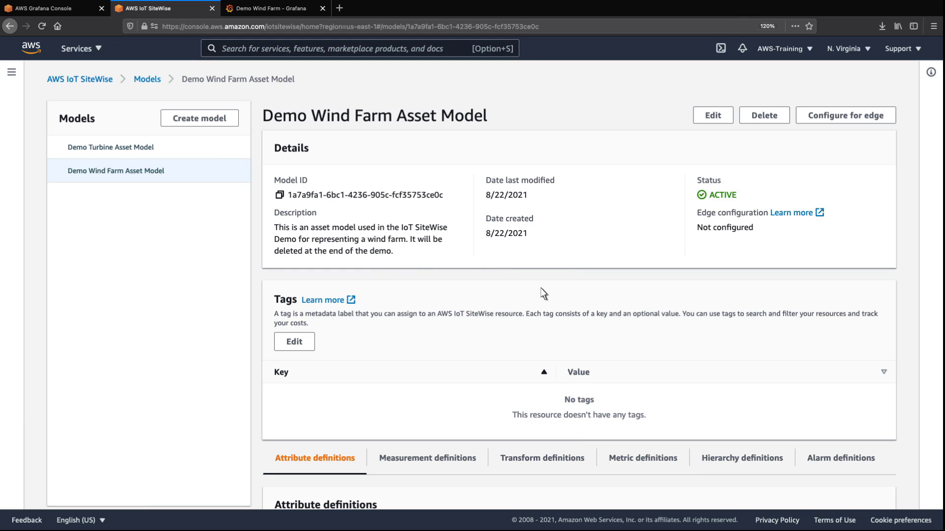
pyautogui.click(773, 462)
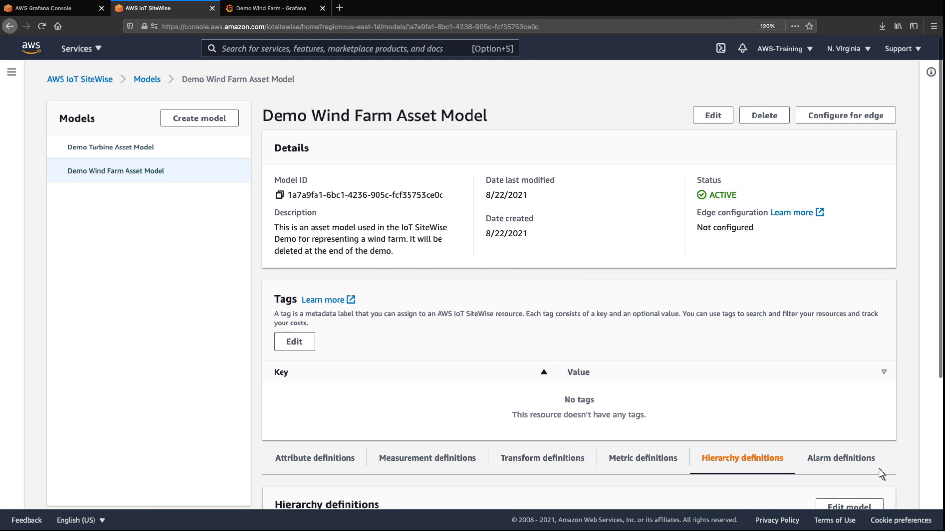
pyautogui.scroll(-3, 938, 484)
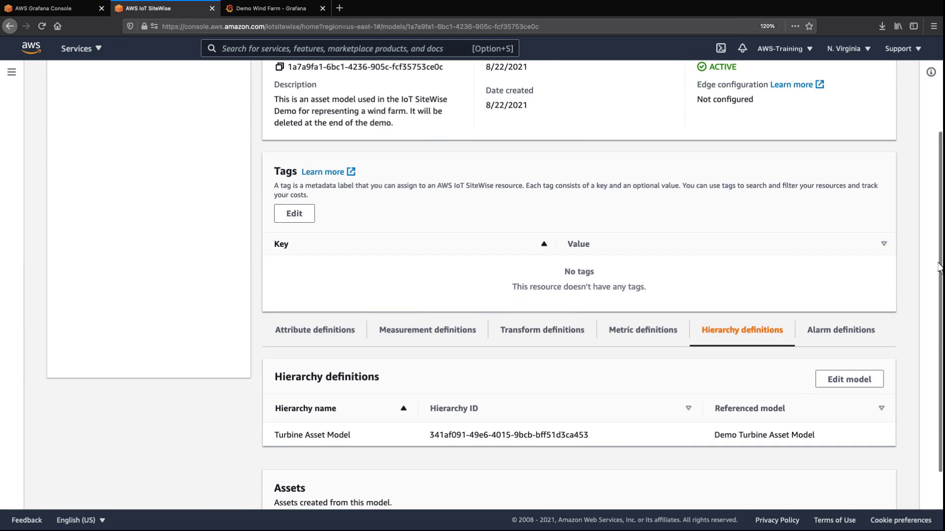
pyautogui.scroll(1, 940, 114)
pyautogui.scroll(3, 940, 114)
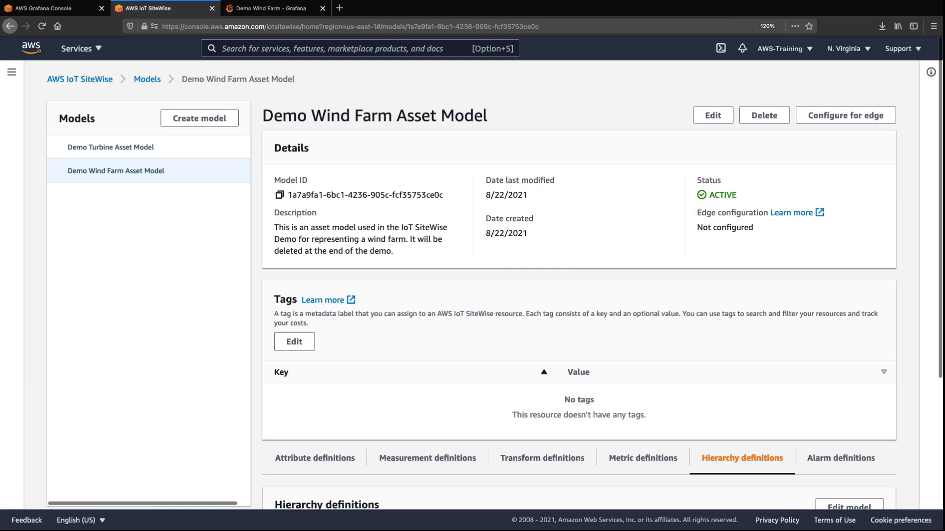
# Step: Open the Demo Turbine Asset Model and look over its attribute definitions
pyautogui.click(153, 153)
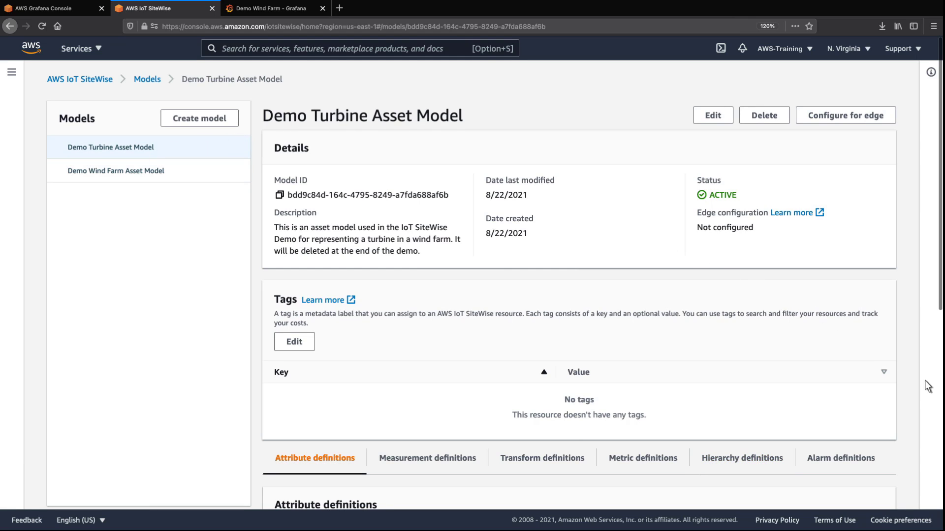
pyautogui.scroll(-4, 940, 401)
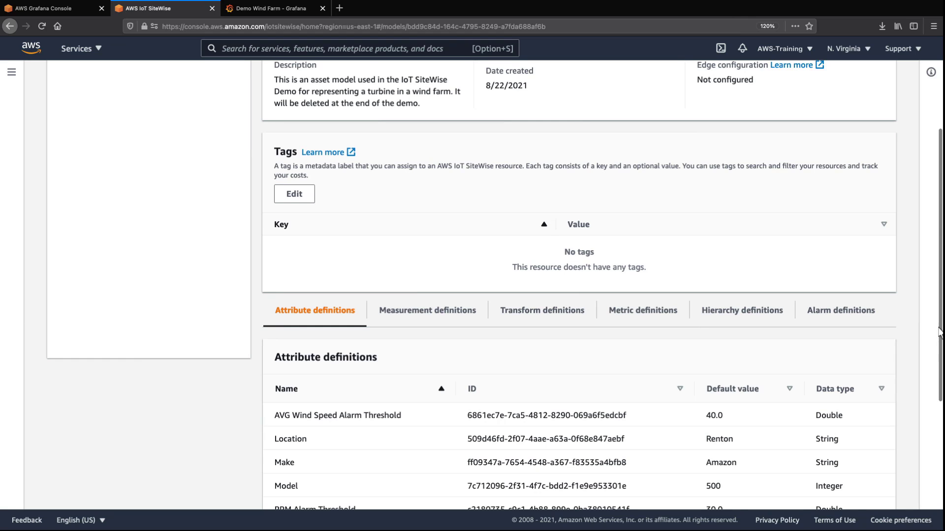
pyautogui.scroll(3, 940, 98)
pyautogui.scroll(1, 940, 98)
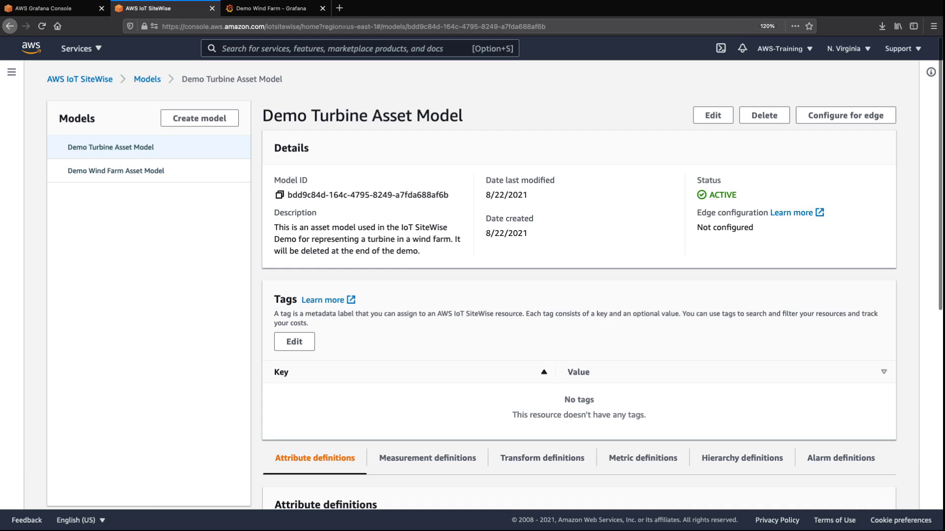
# Step: Open Demo Turbine Asset 1 from under the Demo Wind Farm Asset
pyautogui.click(11, 72)
pyautogui.click(31, 196)
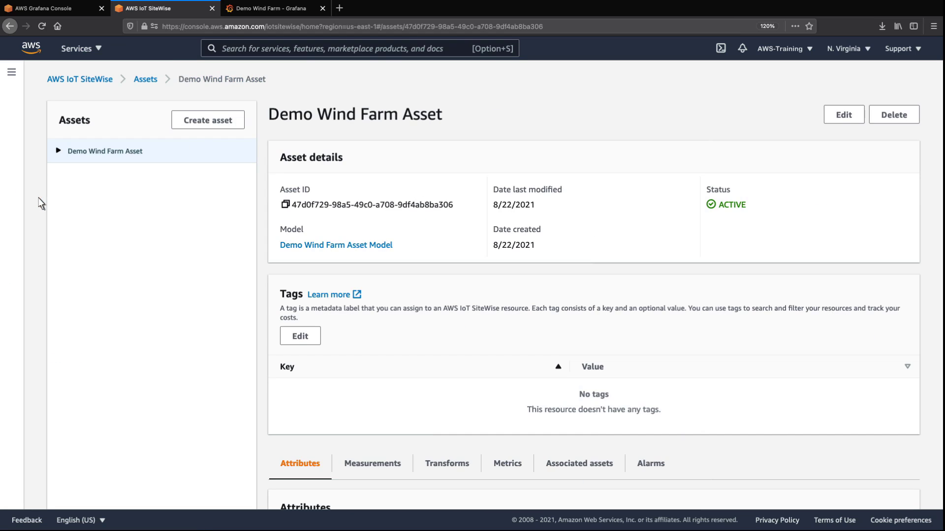
pyautogui.click(58, 151)
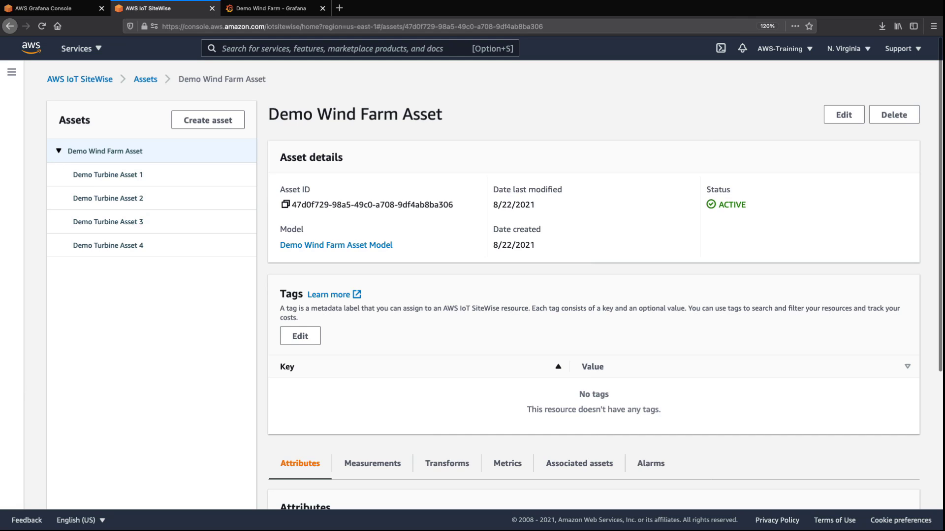
pyautogui.click(108, 181)
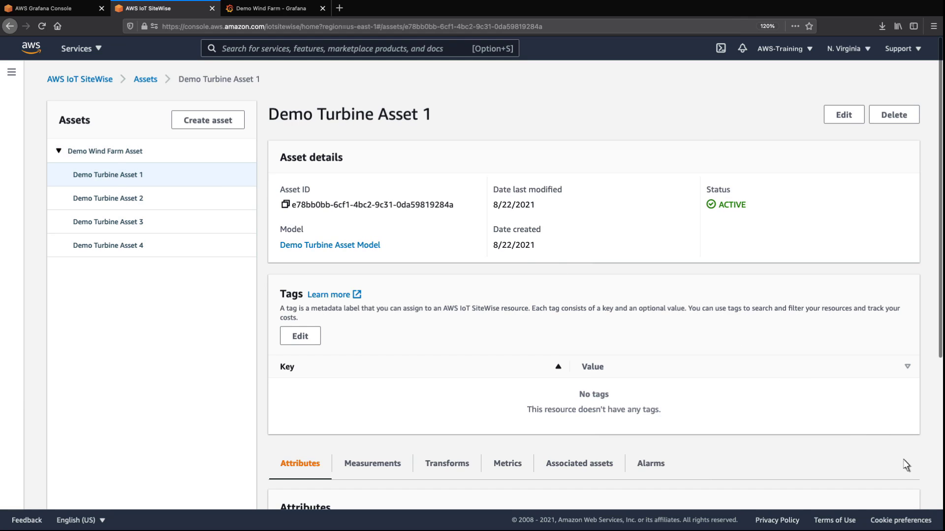
pyautogui.scroll(-1, 933, 495)
pyautogui.scroll(-4, 865, 501)
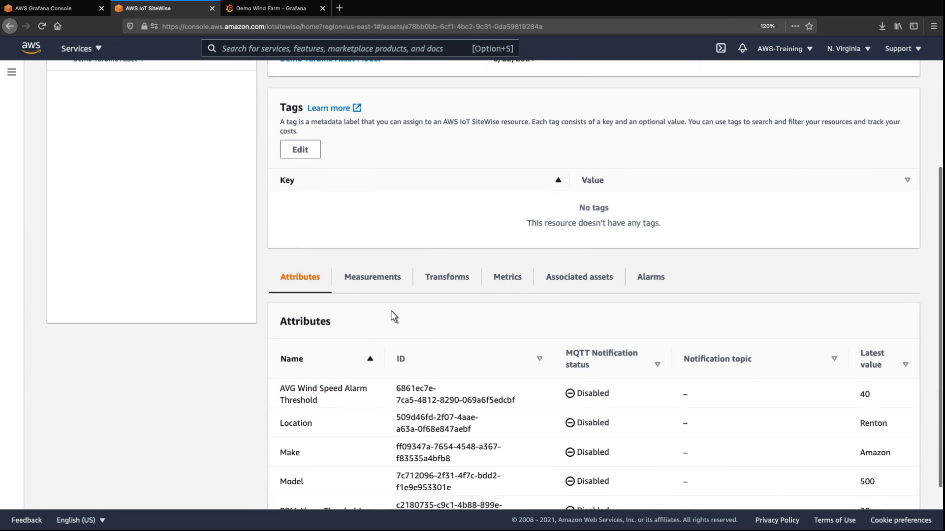
# Step: View the turbine's measurements, then its metrics such as Average Wind Speed and Average Power
pyautogui.click(371, 285)
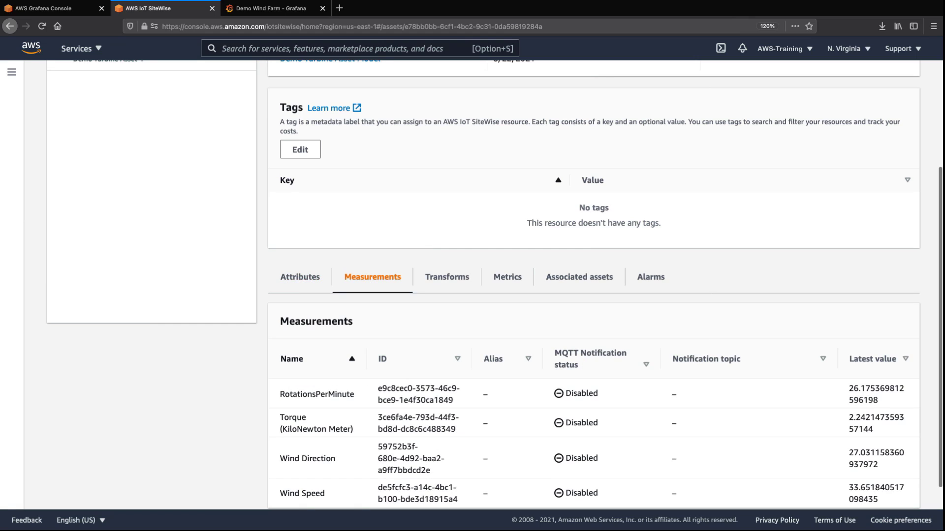
pyautogui.click(515, 284)
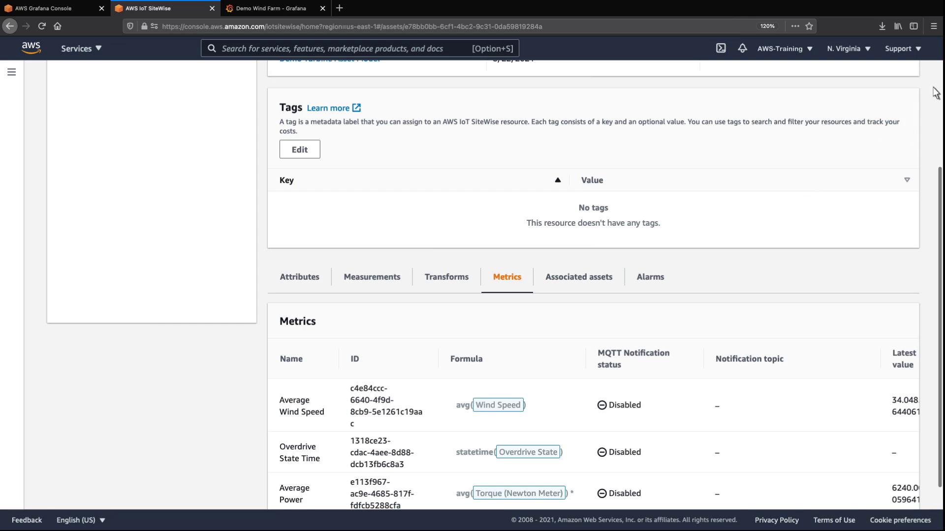
pyautogui.scroll(2, 939, 82)
pyautogui.scroll(2, 940, 82)
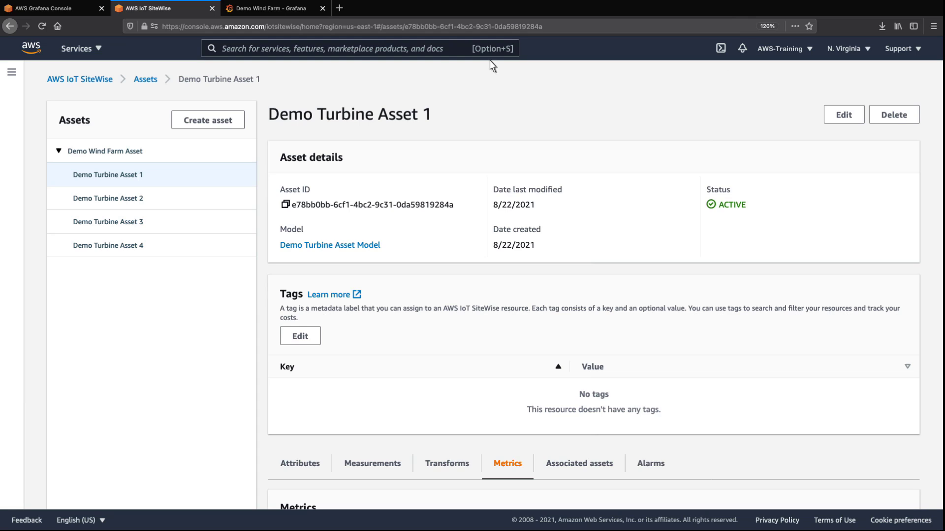
# Step: Start a new Grafana workspace named SitewiseDemo
pyautogui.click(70, 11)
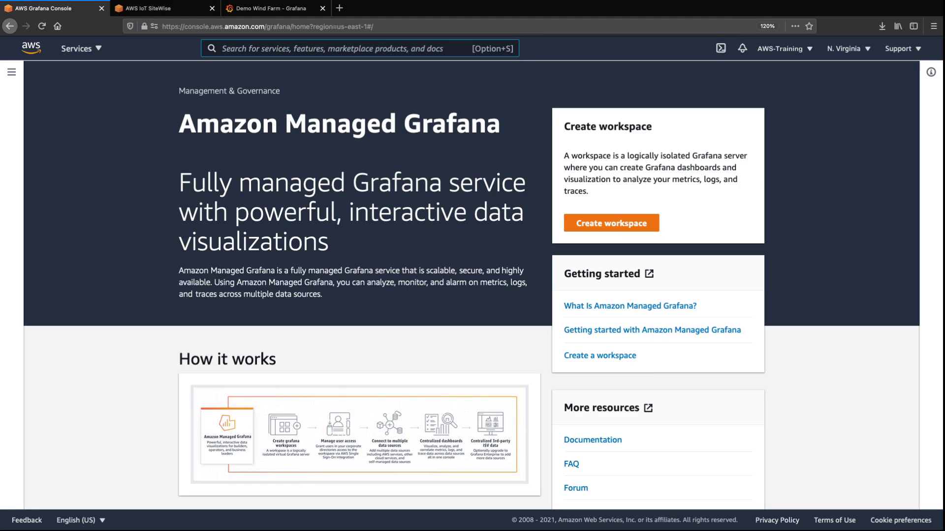
pyautogui.click(568, 226)
pyautogui.click(237, 253)
pyautogui.write('SitewiseDemo')
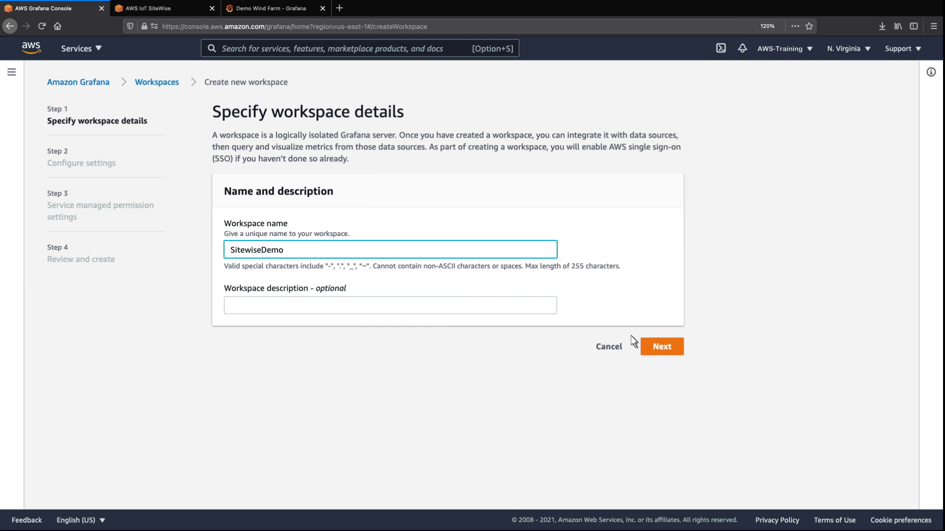
pyautogui.click(654, 347)
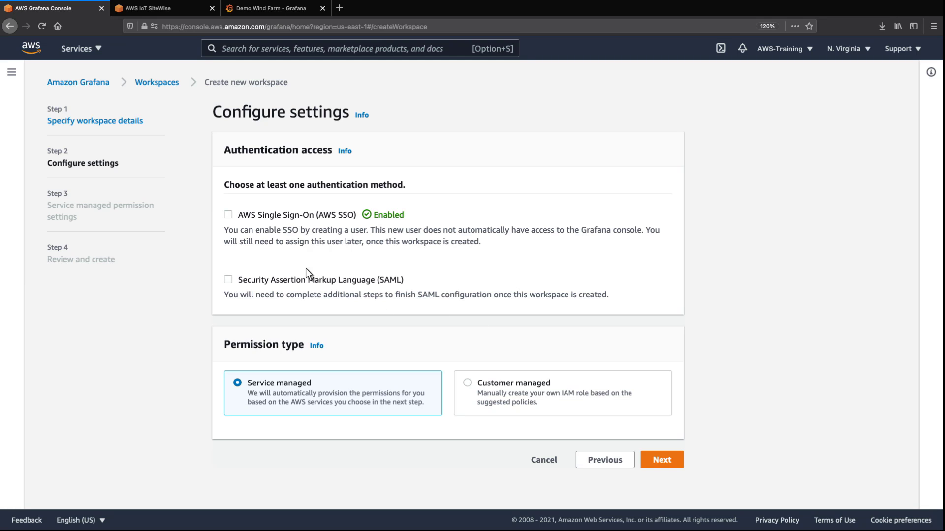
# Step: Enable AWS SSO sign-in and the AWS IoT SiteWise data source, reaching the review page
pyautogui.click(228, 215)
pyautogui.click(662, 460)
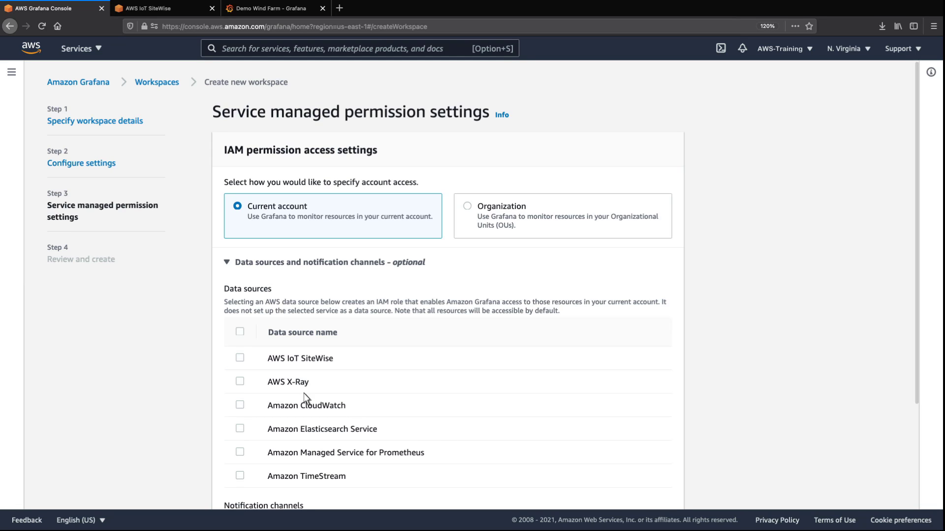
pyautogui.click(240, 359)
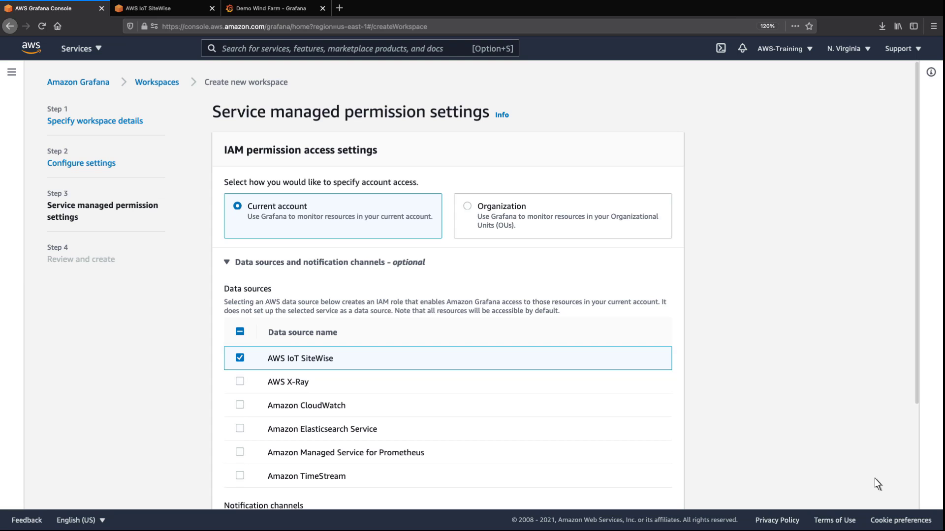
pyautogui.scroll(-5, 896, 507)
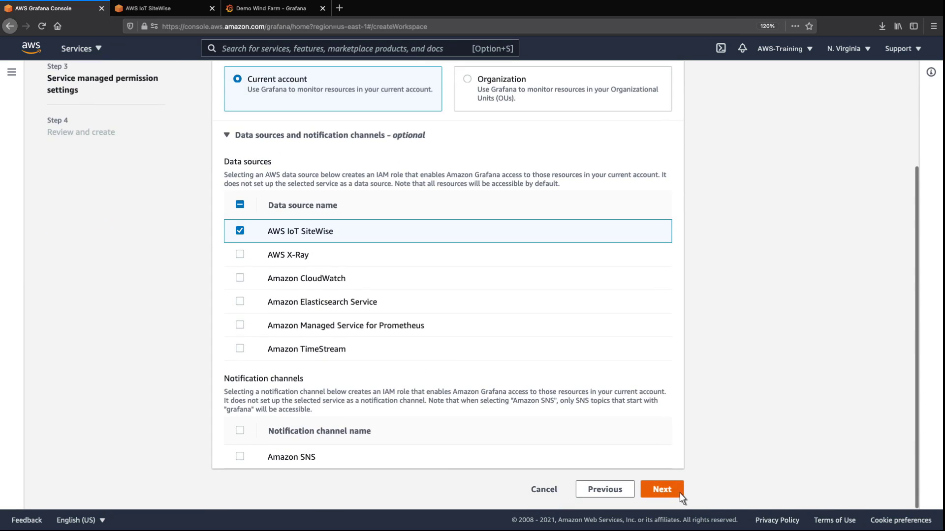
pyautogui.click(662, 490)
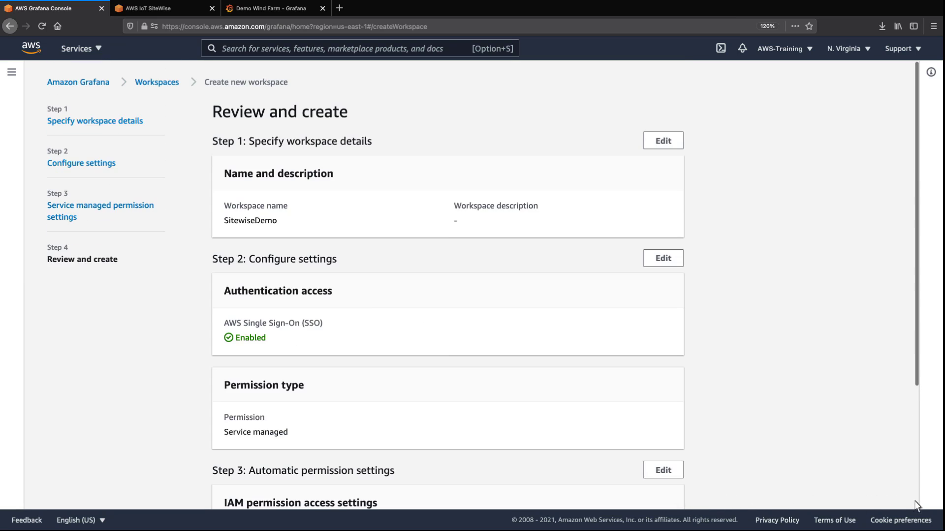
pyautogui.scroll(-4, 915, 506)
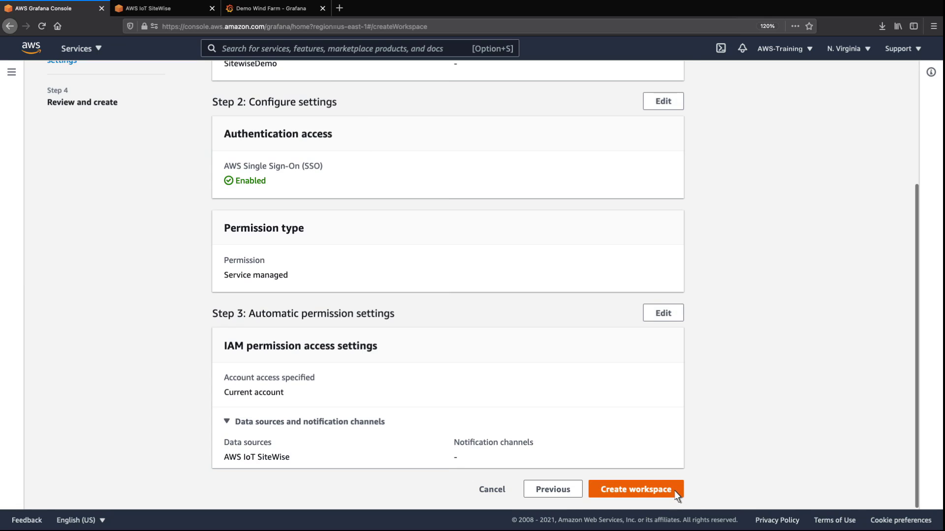
# Step: Create the SitewiseDemo workspace and assign the Grafana_Users group to it
pyautogui.click(635, 490)
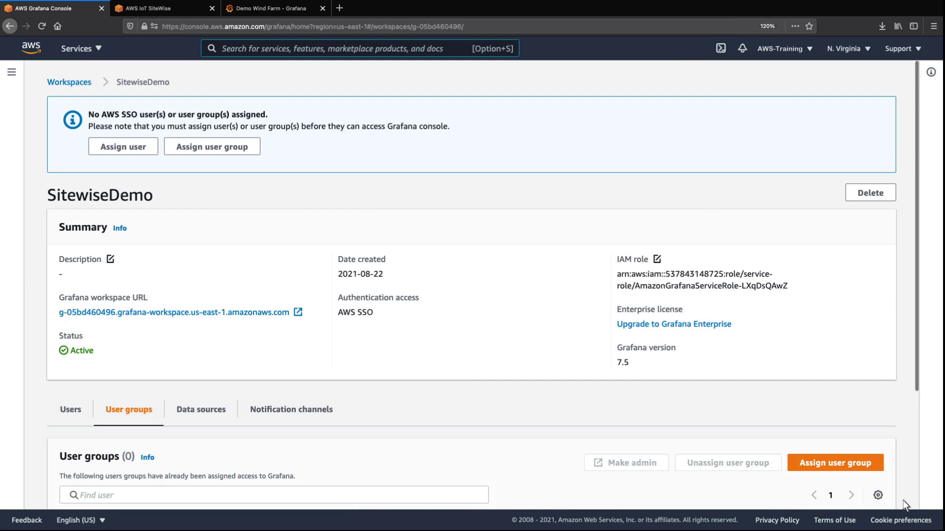
pyautogui.scroll(-4, 902, 475)
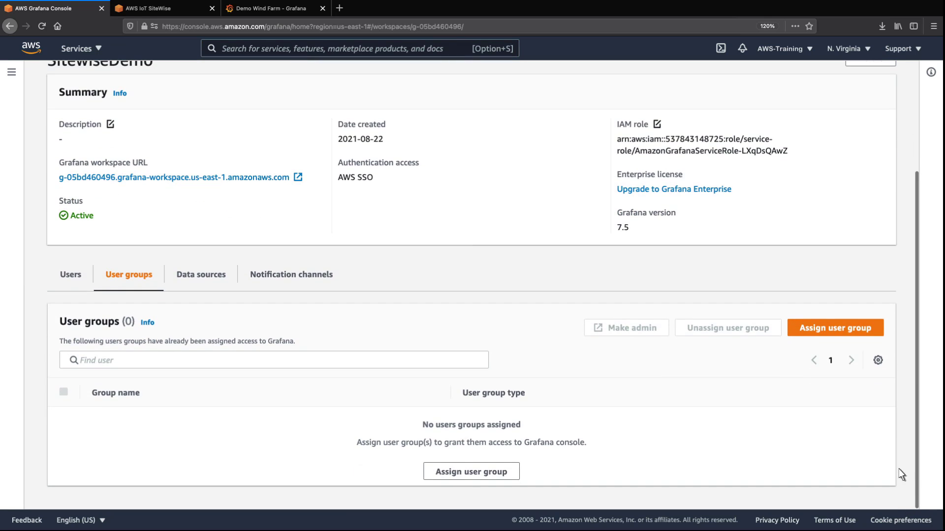
pyautogui.click(877, 327)
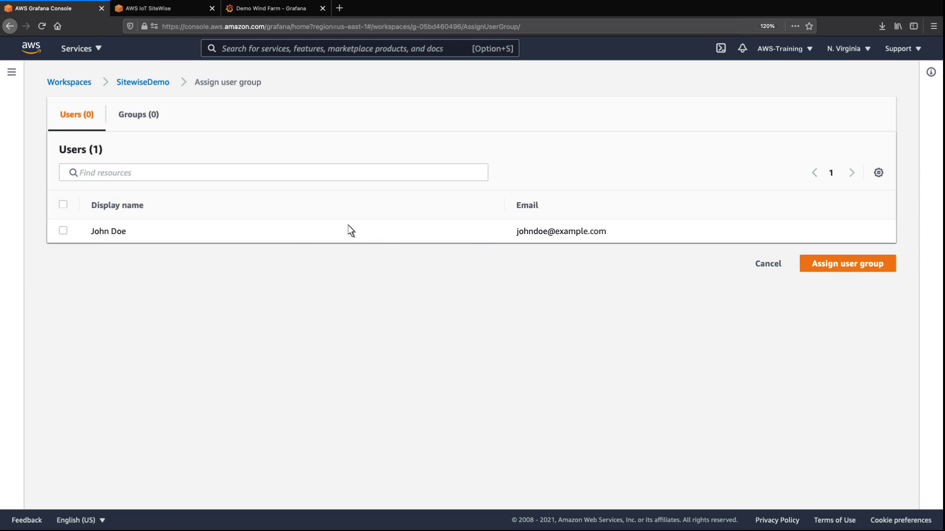
pyautogui.click(155, 118)
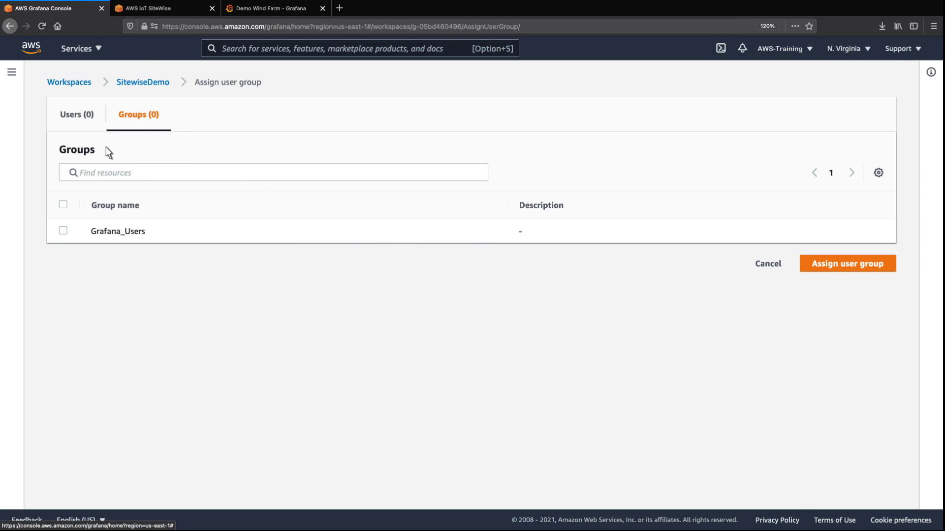
pyautogui.click(63, 232)
pyautogui.click(812, 312)
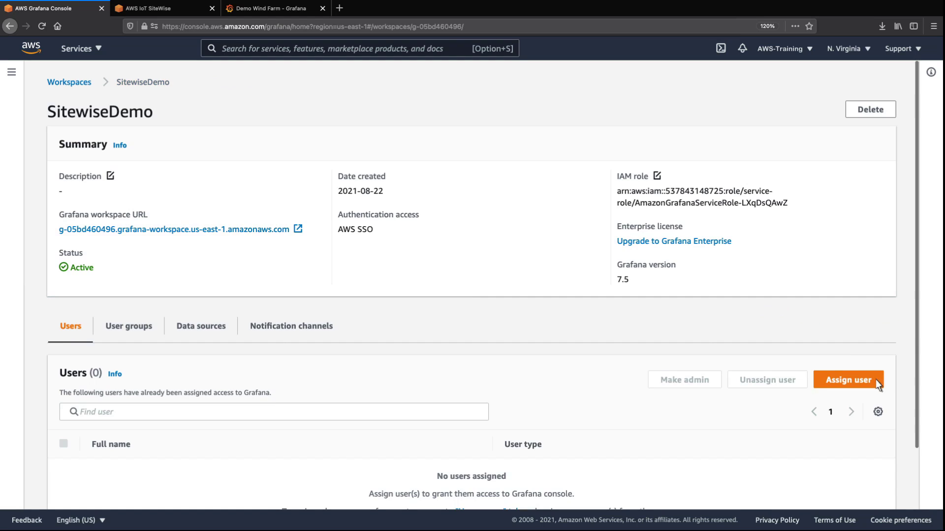
# Step: Promote the Grafana_Users group from viewer to admin
pyautogui.scroll(-2, 915, 504)
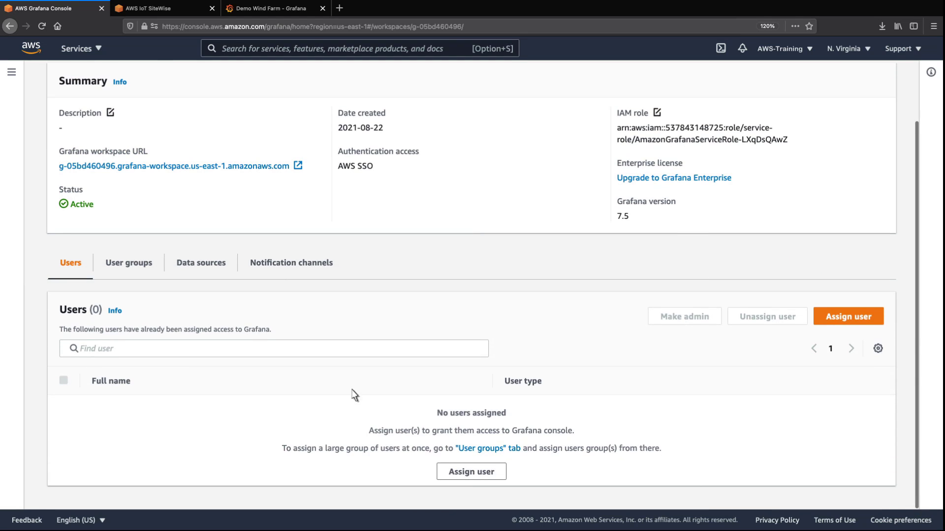
pyautogui.click(127, 264)
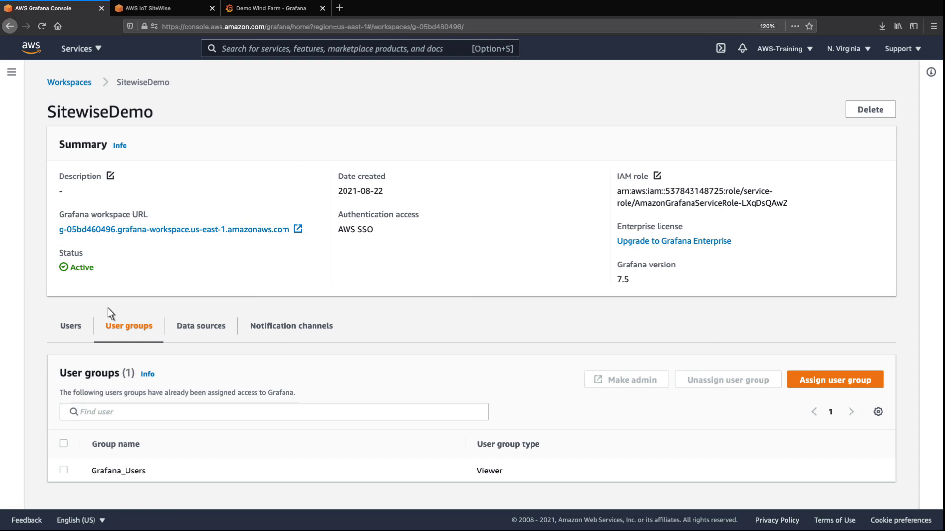
pyautogui.click(63, 469)
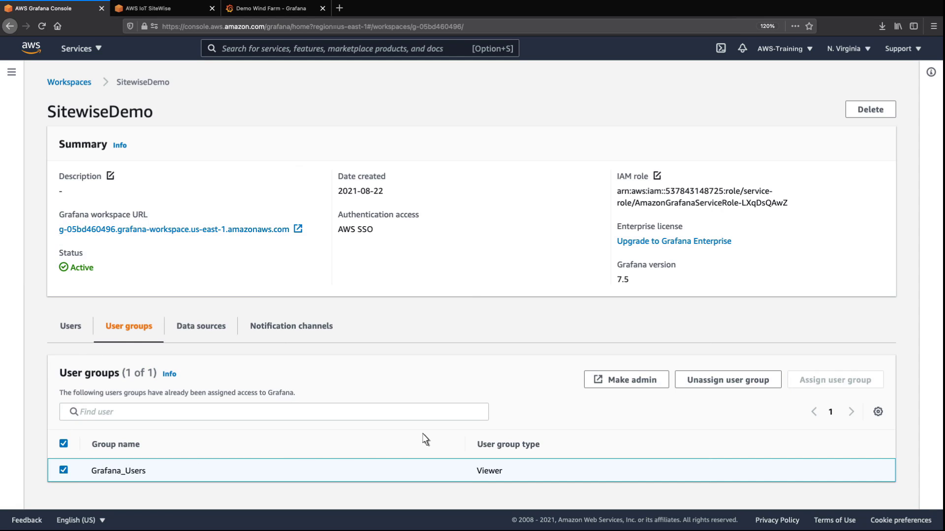
pyautogui.click(599, 382)
# Step: Check that the AWS IoT SiteWise data source row shows its service-managed policies Attached
pyautogui.click(223, 329)
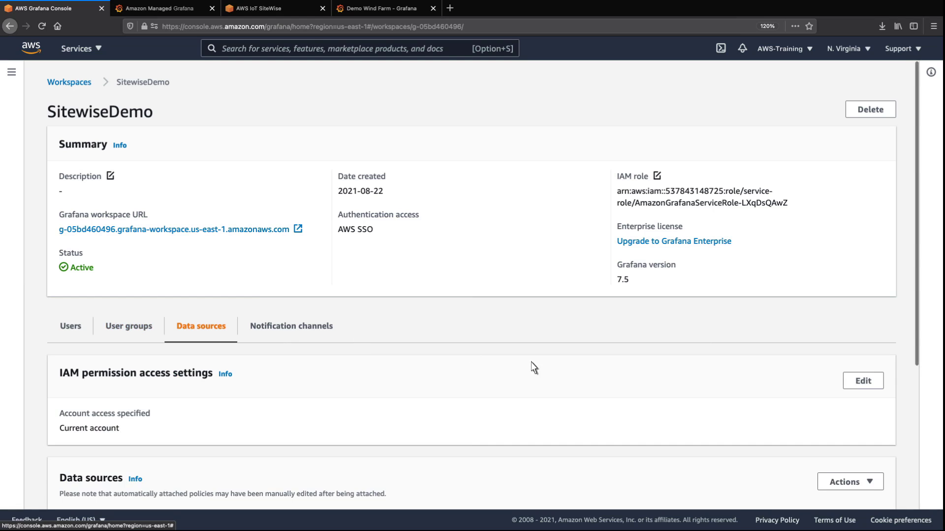
pyautogui.scroll(-1, 903, 496)
pyautogui.scroll(-3, 472, 286)
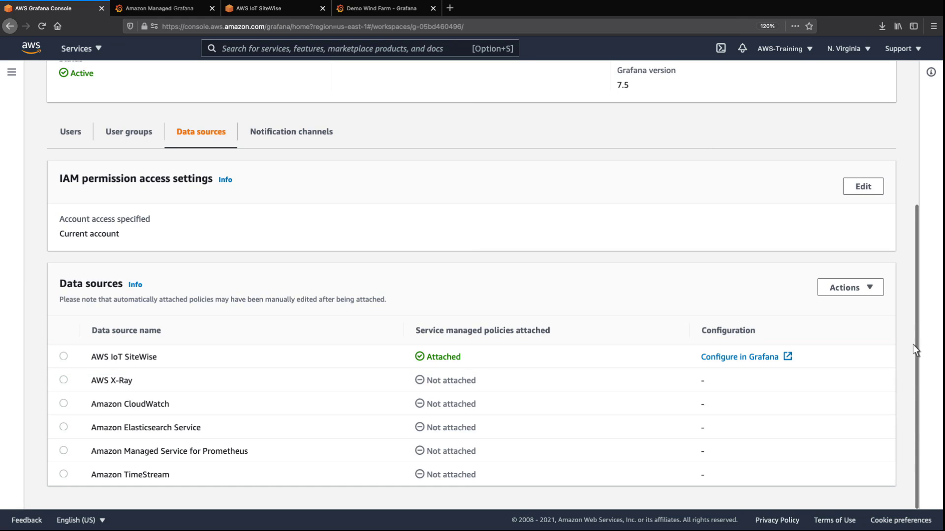
pyautogui.scroll(2, 913, 87)
pyautogui.scroll(2, 472, 286)
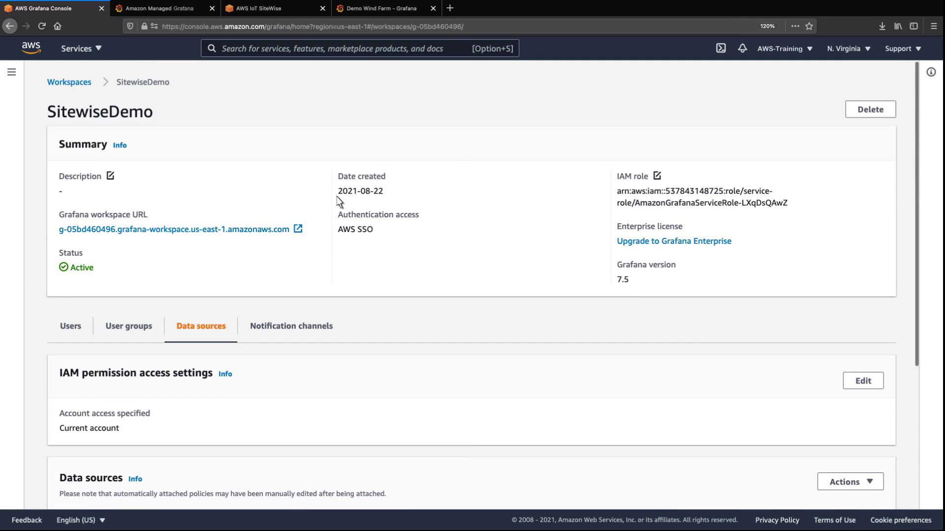
# Step: Sign in to the Grafana workspace and go to the AWS data source provisioning page
pyautogui.click(285, 233)
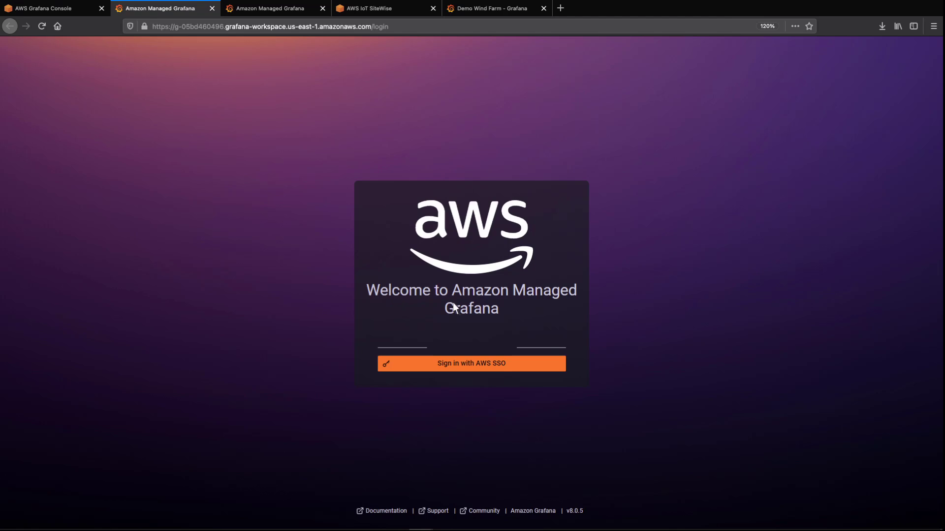
pyautogui.click(504, 365)
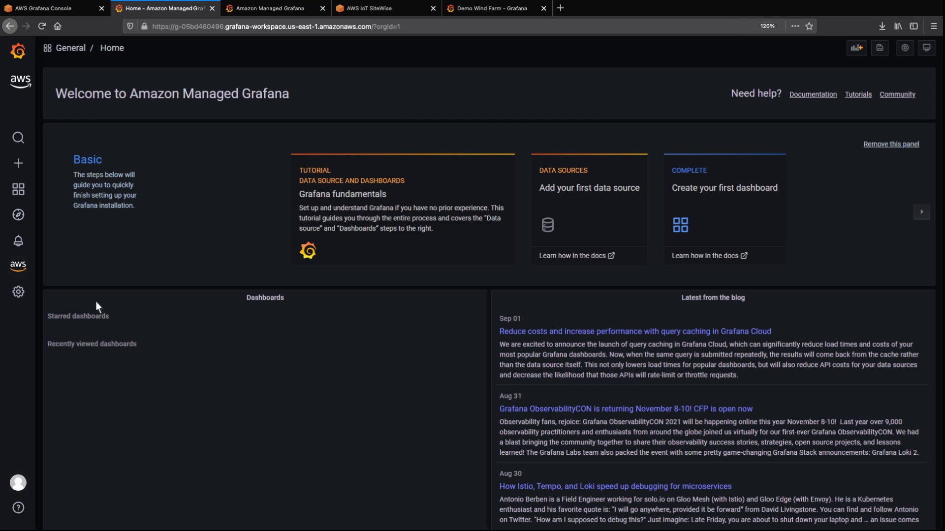
pyautogui.moveTo(25, 266)
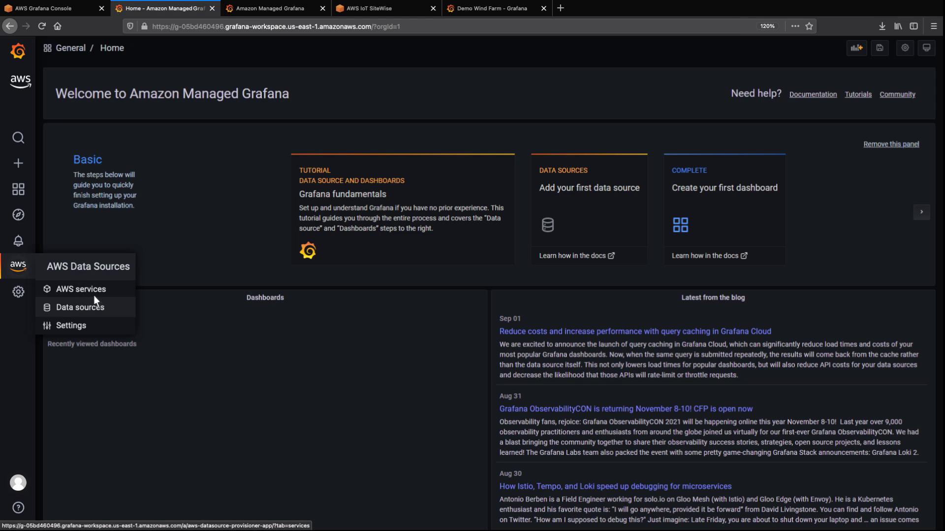
pyautogui.click(103, 308)
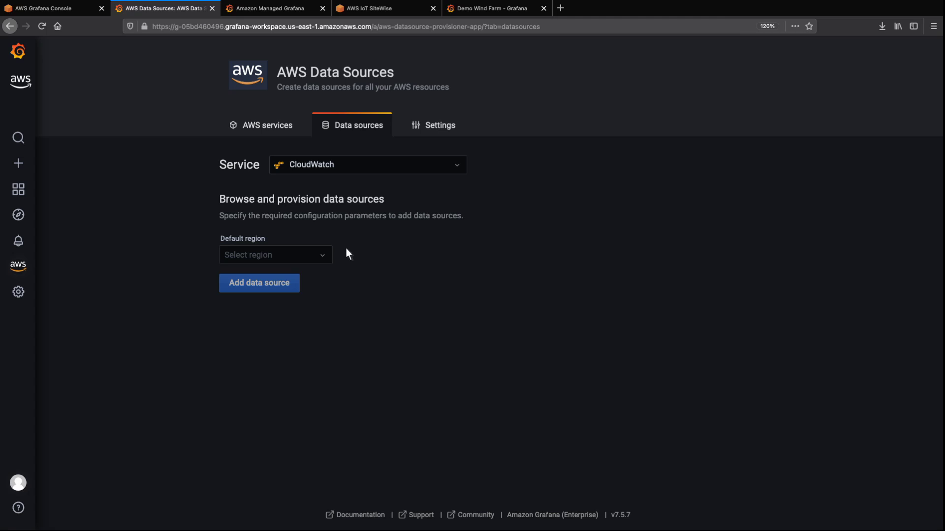
# Step: Add an IoT SiteWise data source with default region US East (N. Virginia)
pyautogui.click(457, 164)
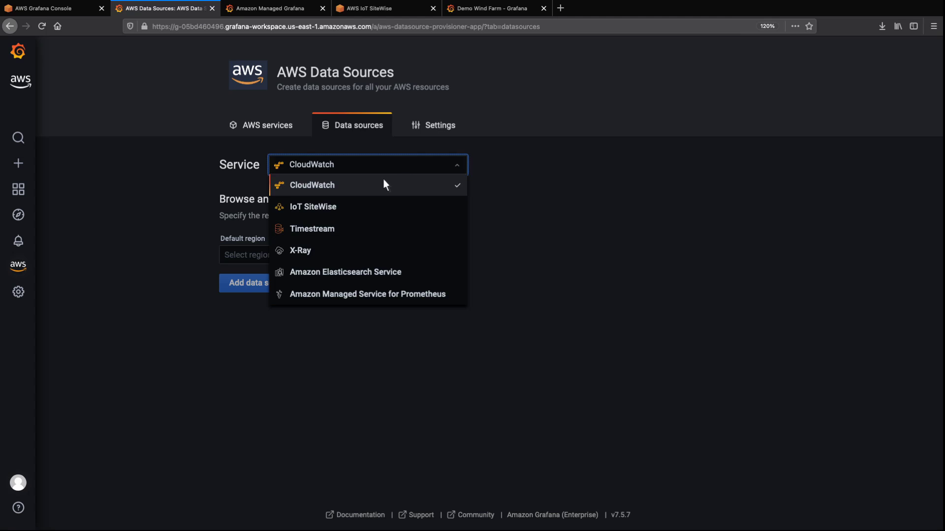
pyautogui.click(334, 211)
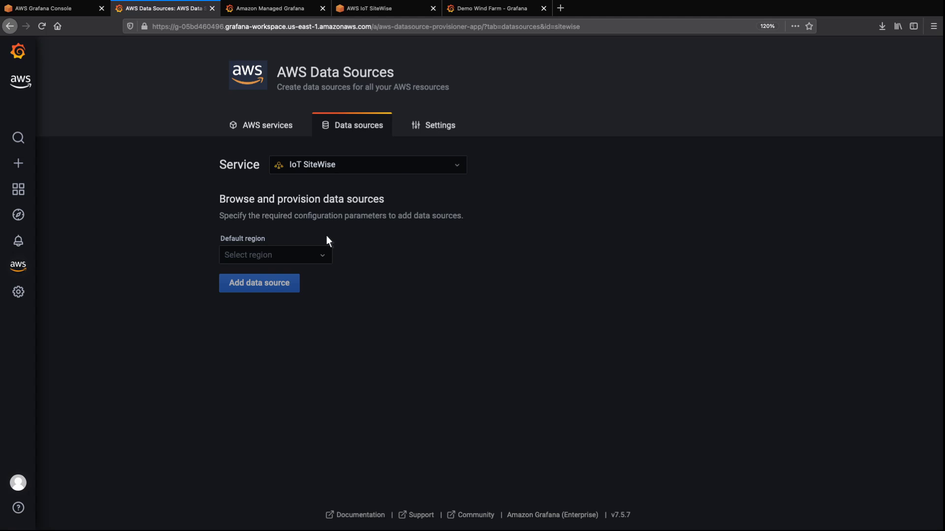
pyautogui.click(324, 255)
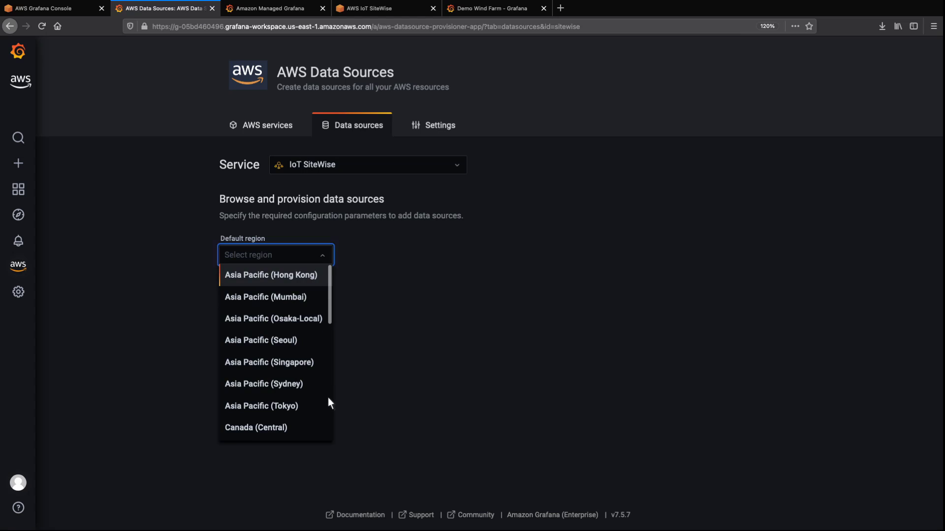
pyautogui.scroll(-5, 329, 435)
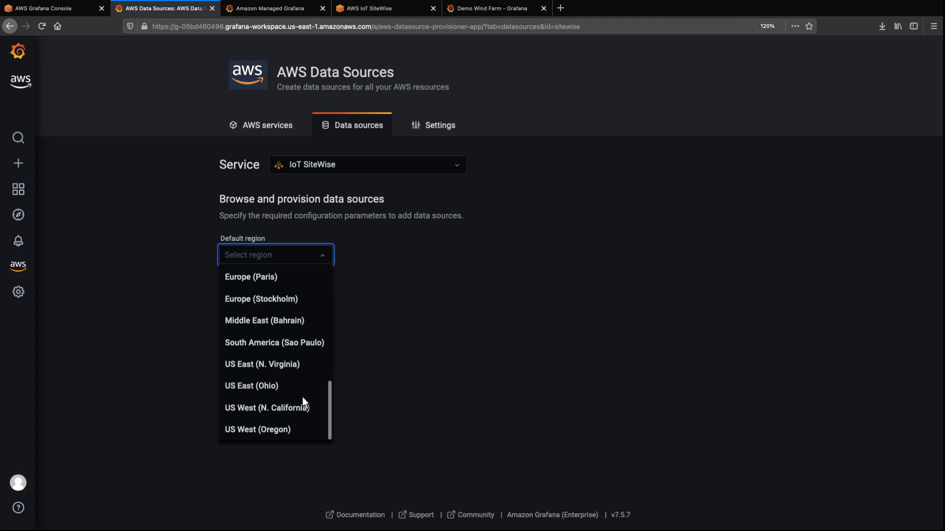
pyautogui.click(296, 366)
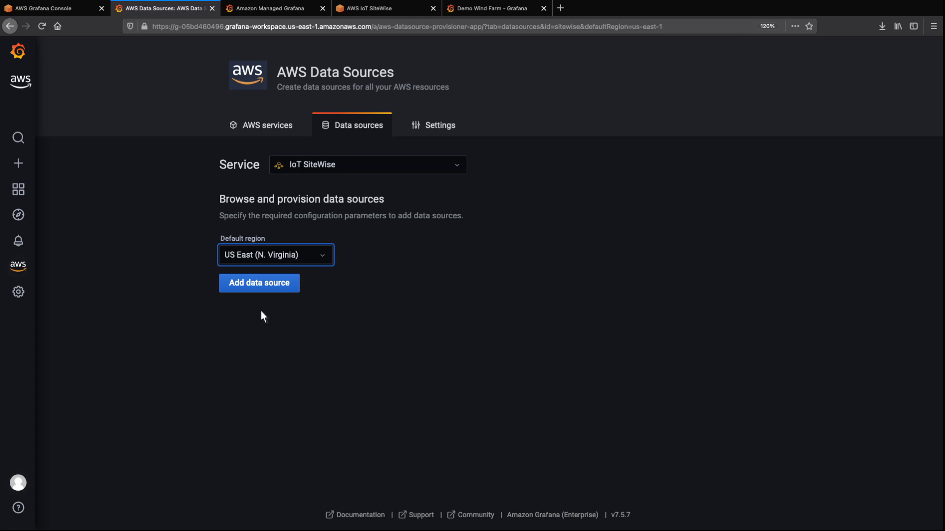
pyautogui.click(256, 285)
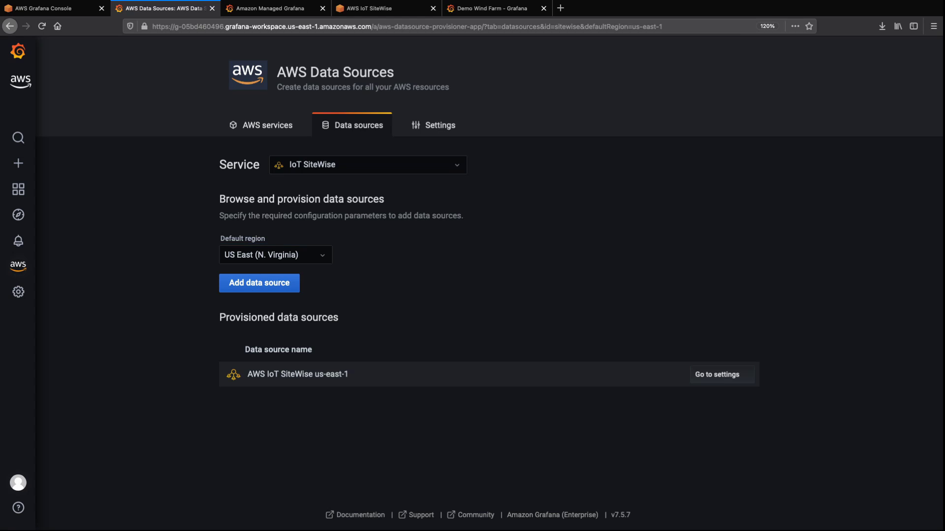
# Step: Save and test the AWS IoT SiteWise us-east-1 data source, getting an OK result
pyautogui.click(694, 374)
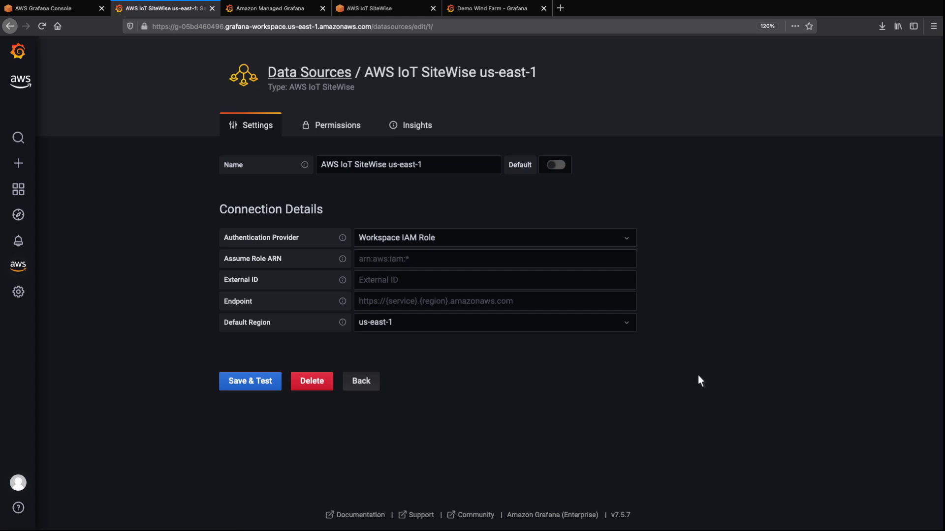
pyautogui.click(273, 382)
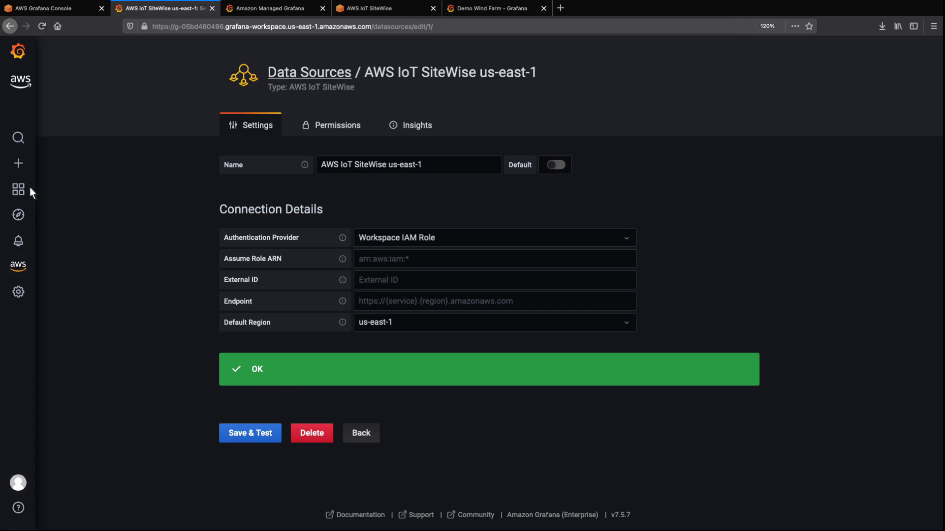
# Step: Create a new dashboard with an empty panel using the AWS IoT SiteWise us-east-1 data source
pyautogui.moveTo(22, 165)
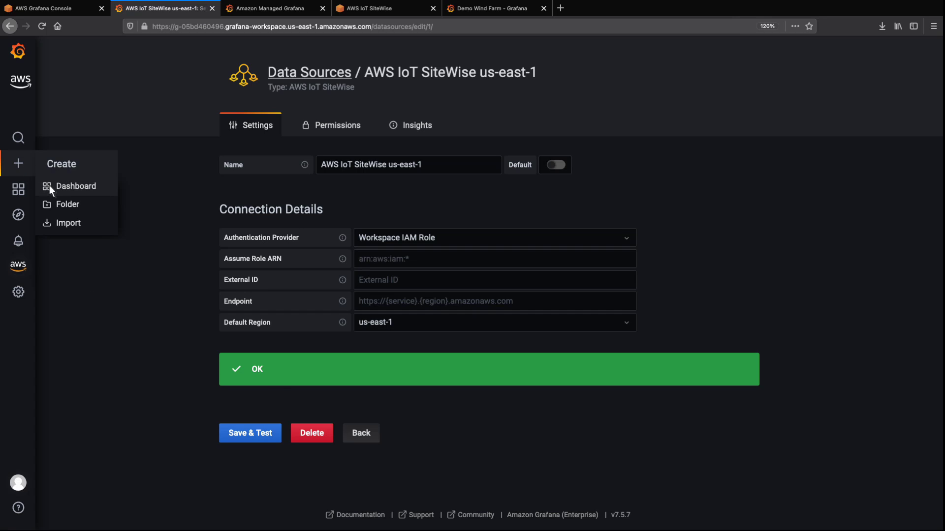
pyautogui.click(51, 190)
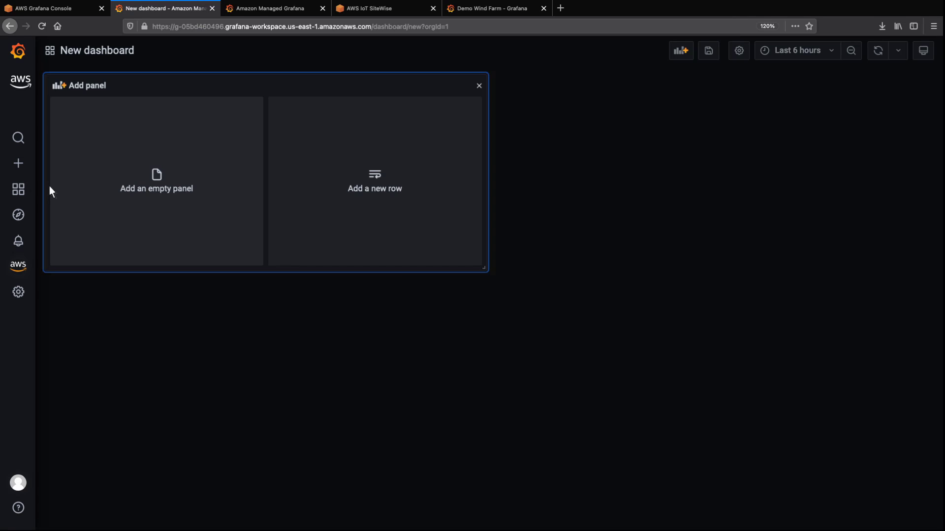
pyautogui.click(157, 180)
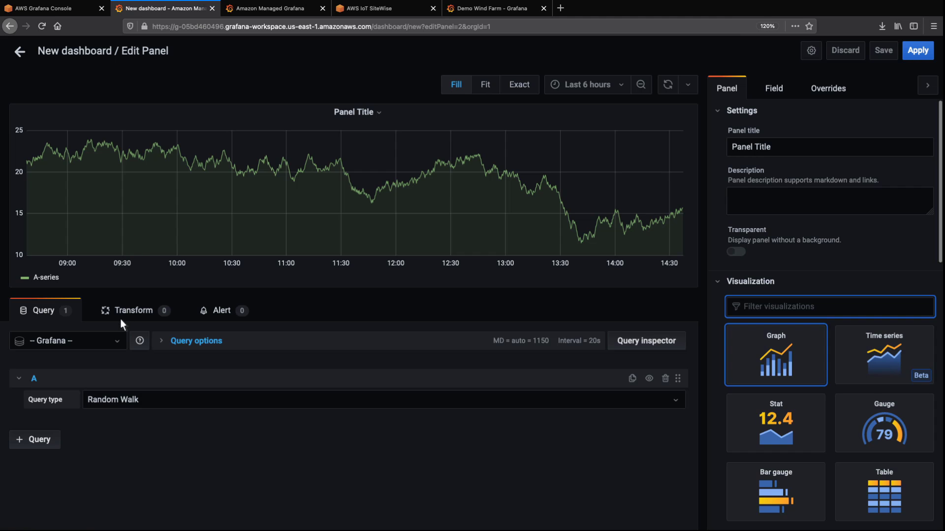
pyautogui.click(119, 341)
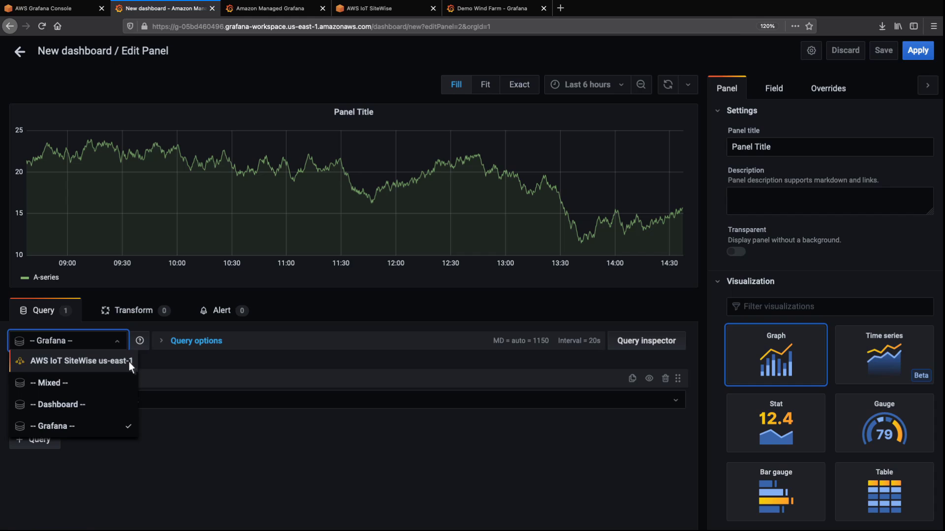
pyautogui.click(129, 363)
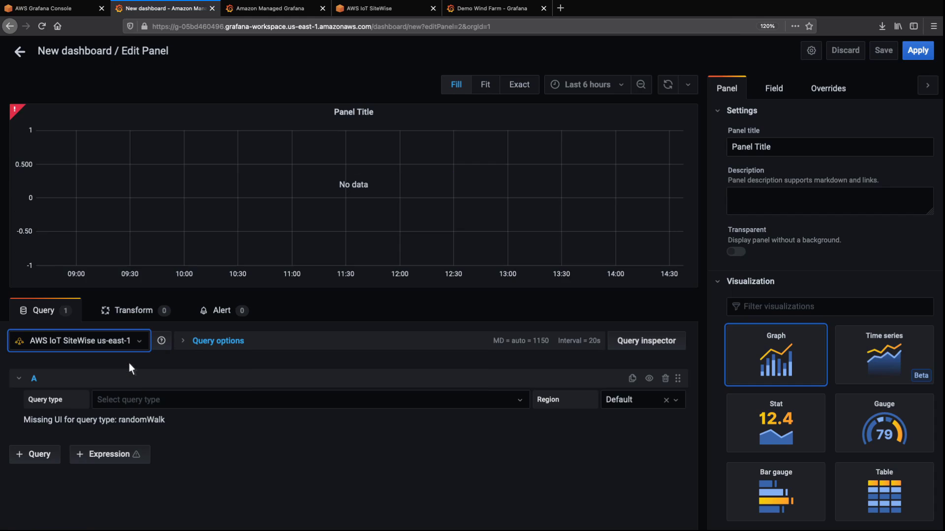
# Step: Query aggregated Average Power (Watts) of Demo Turbine Asset 1 under Demo Wind Farm Asset
pyautogui.click(520, 400)
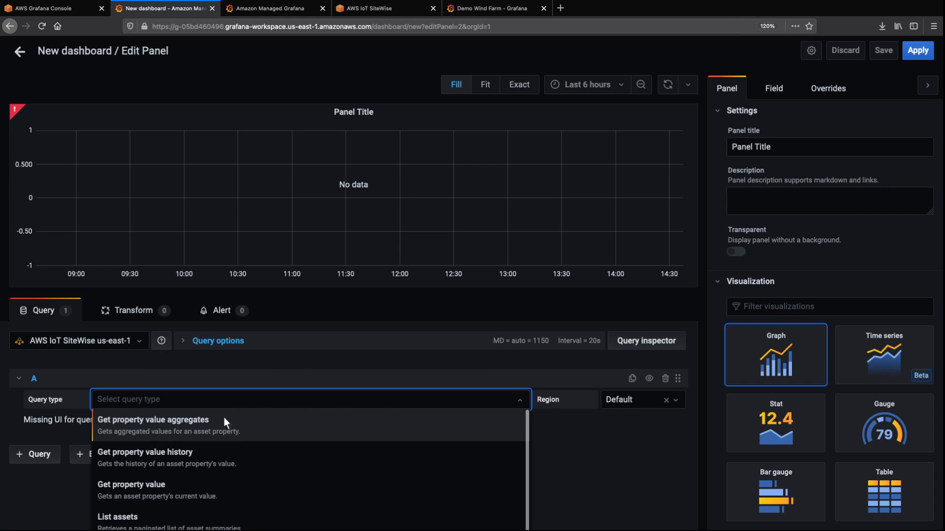
pyautogui.click(207, 424)
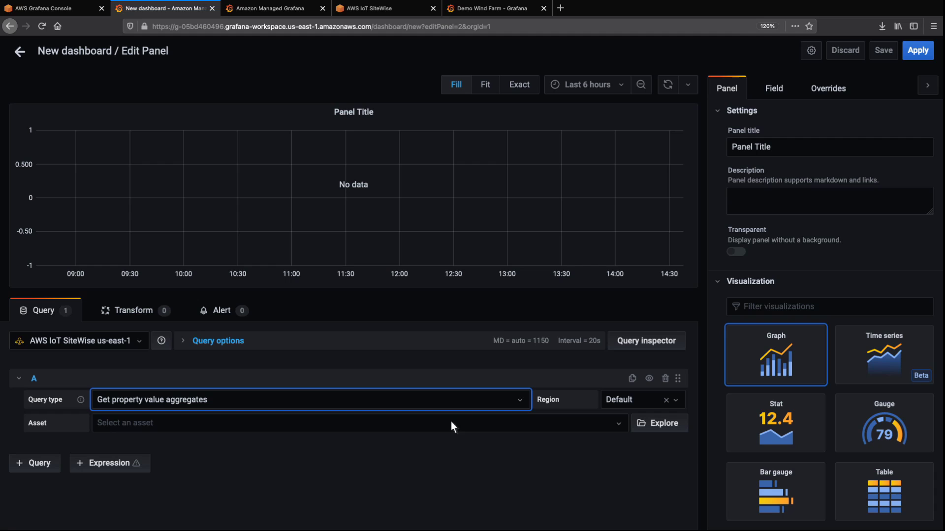
pyautogui.click(641, 424)
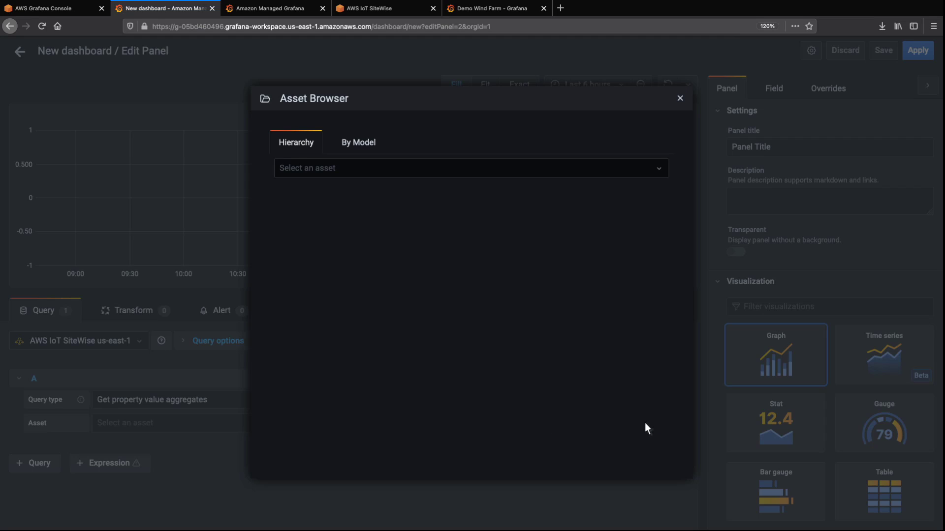
pyautogui.click(660, 170)
pyautogui.click(367, 191)
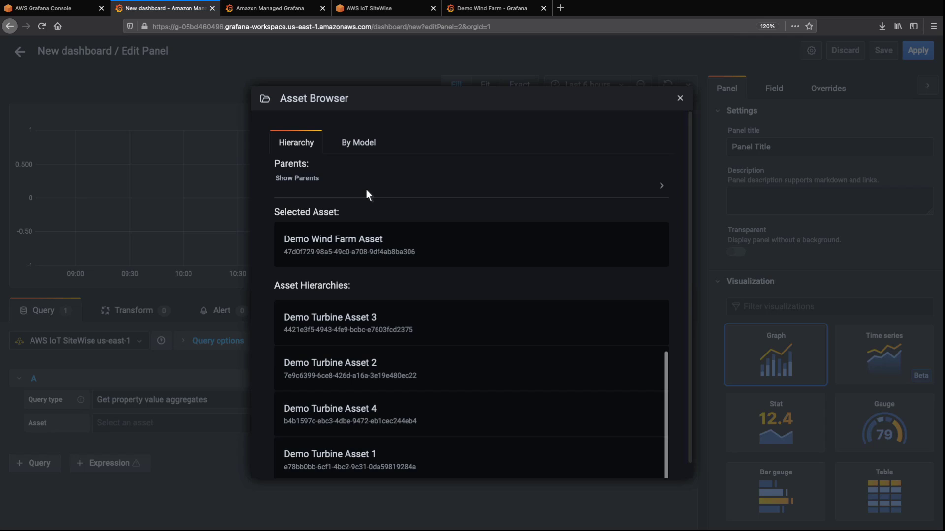
pyautogui.click(376, 456)
pyautogui.click(675, 449)
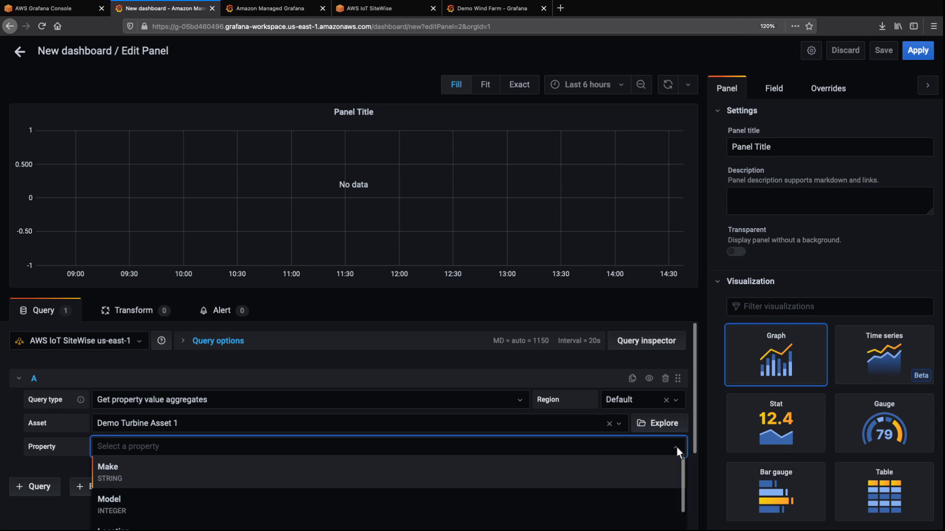
pyautogui.write('avera')
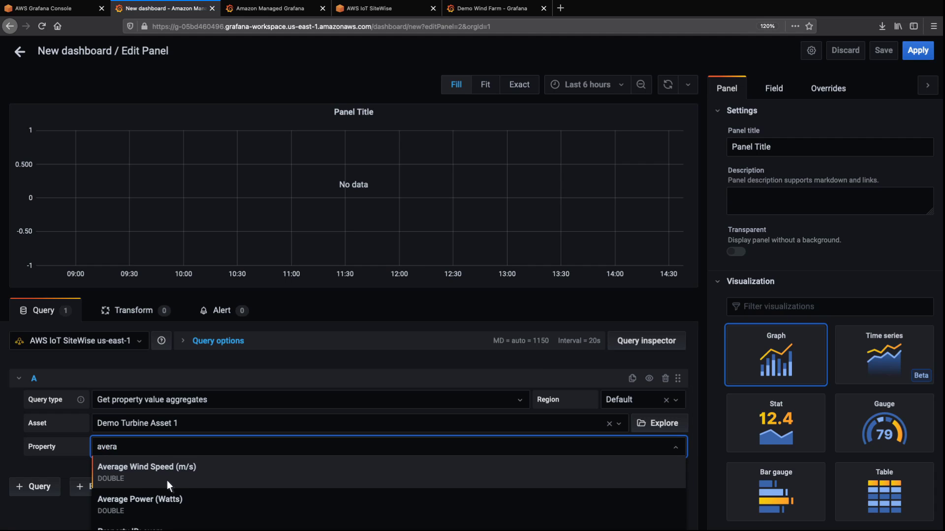
pyautogui.click(182, 502)
# Step: Show the last hour and title the panel 'Turbine 1 - Average Power (Watts)'
pyautogui.click(615, 87)
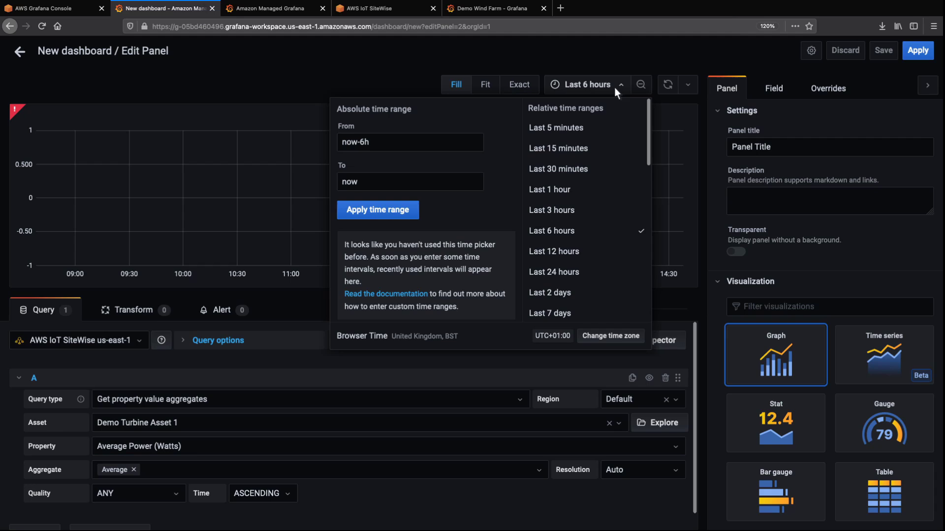
pyautogui.click(569, 190)
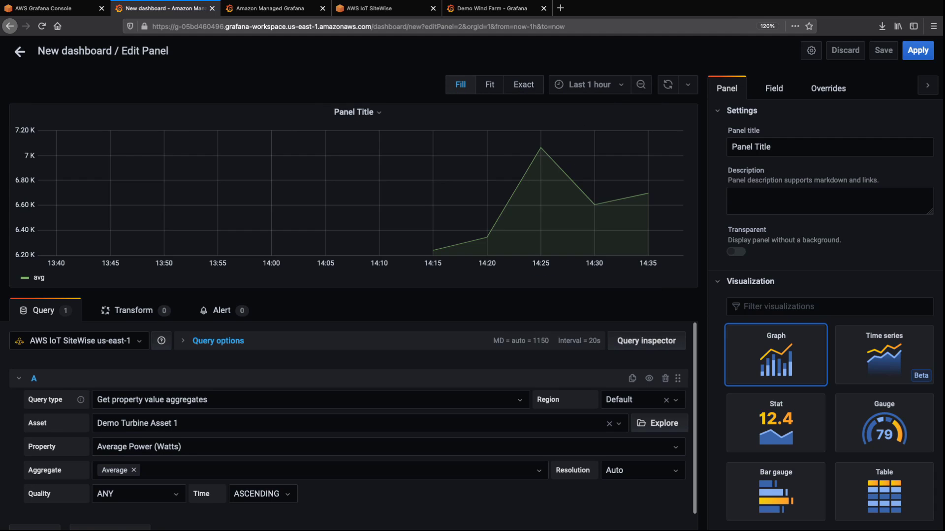
pyautogui.tripleClick(769, 149)
pyautogui.write('Turbine 1 - Average Power (Watts)')
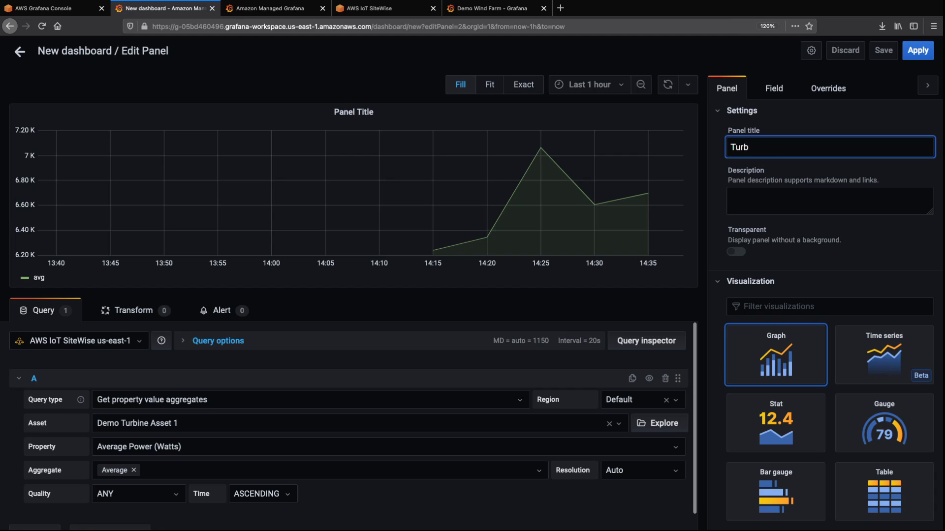
pyautogui.click(856, 126)
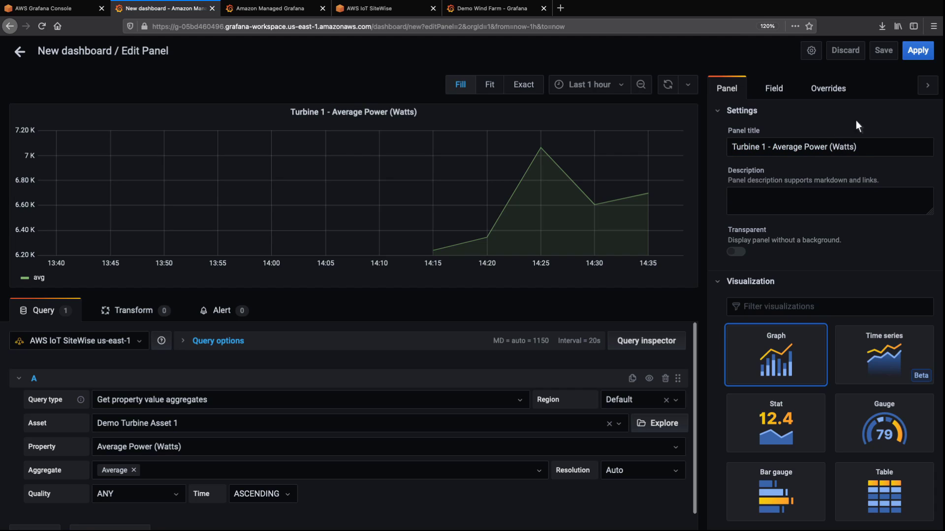
# Step: Apply the panel and save the dashboard as 'Sitewise Demo' in the General folder
pyautogui.click(917, 54)
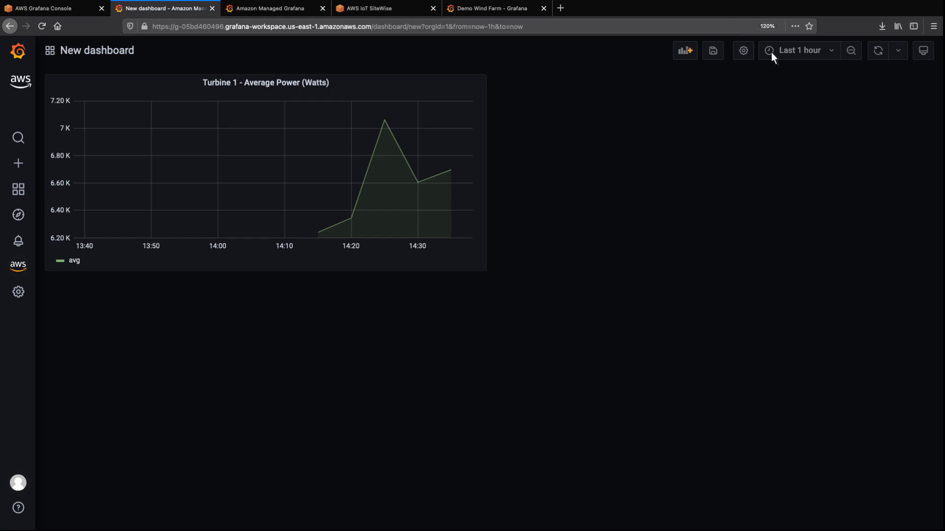
pyautogui.click(713, 51)
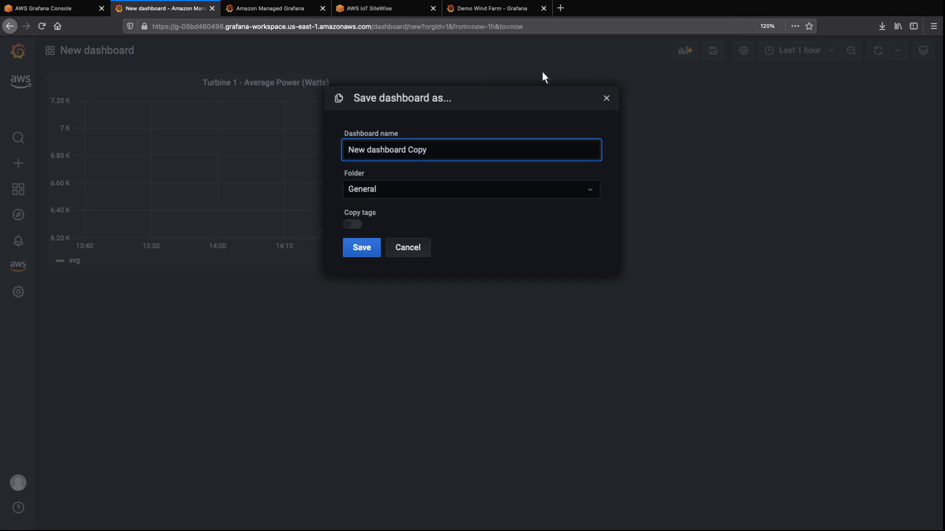
pyautogui.tripleClick(350, 150)
pyautogui.write('Sitewise Demo')
pyautogui.click(365, 197)
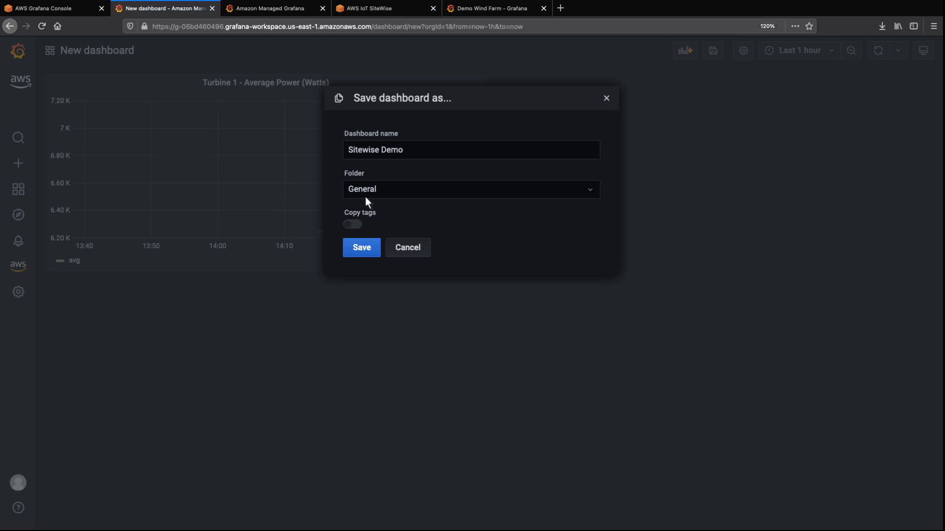
pyautogui.click(371, 247)
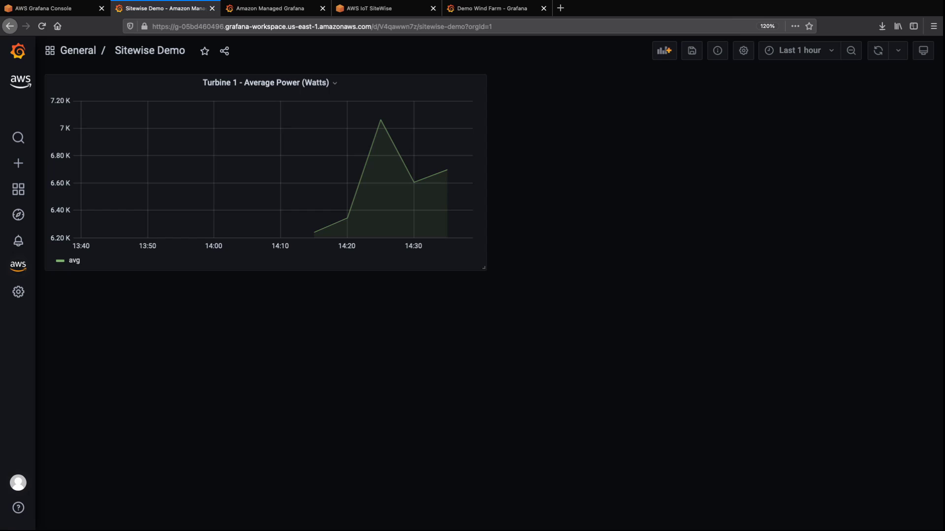
# Step: Create an alert rule on the power graph with a 10m duration
pyautogui.click(335, 84)
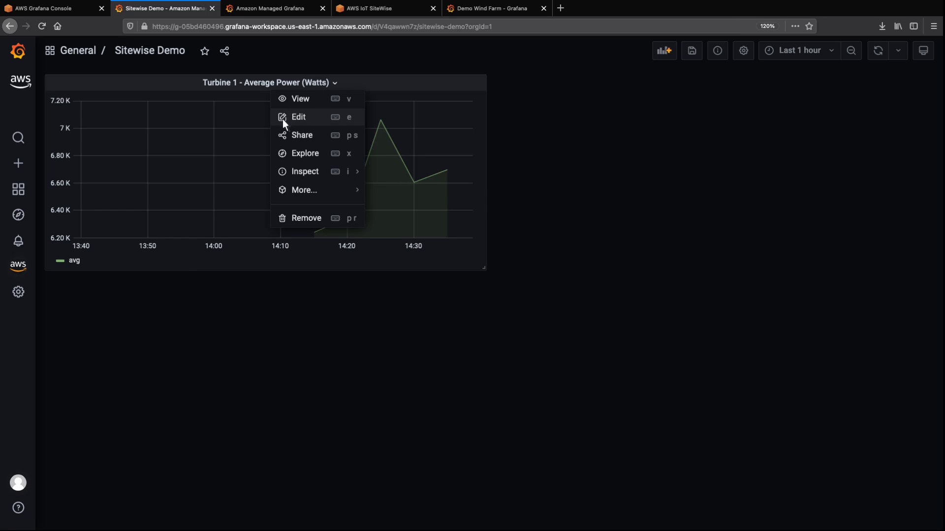
pyautogui.click(284, 119)
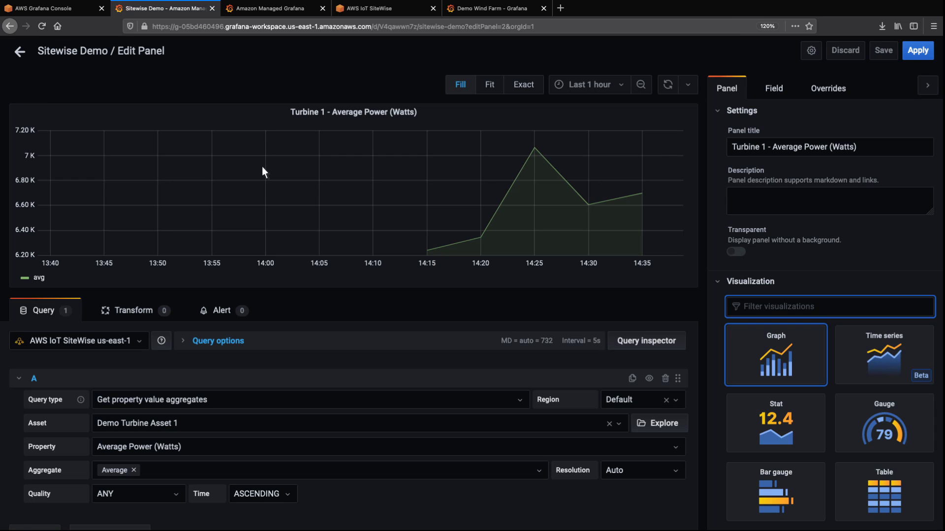
pyautogui.click(243, 312)
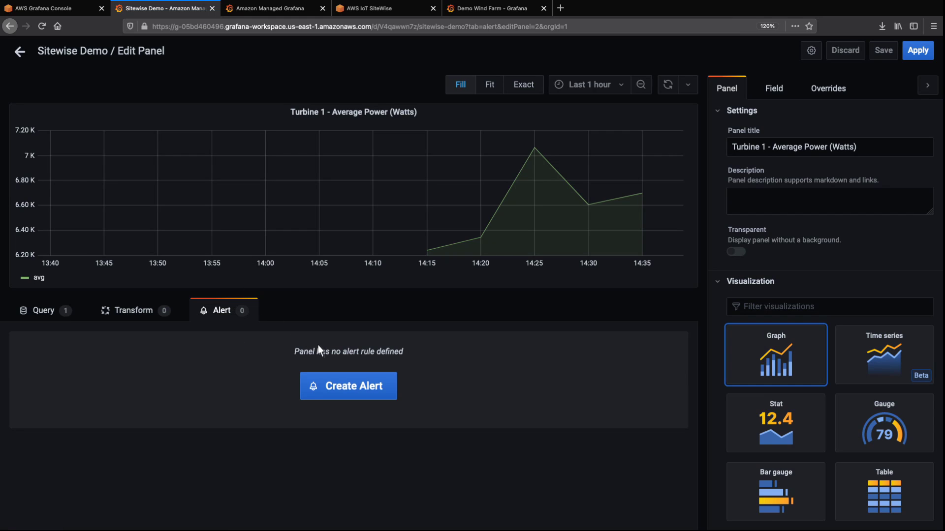
pyautogui.click(352, 391)
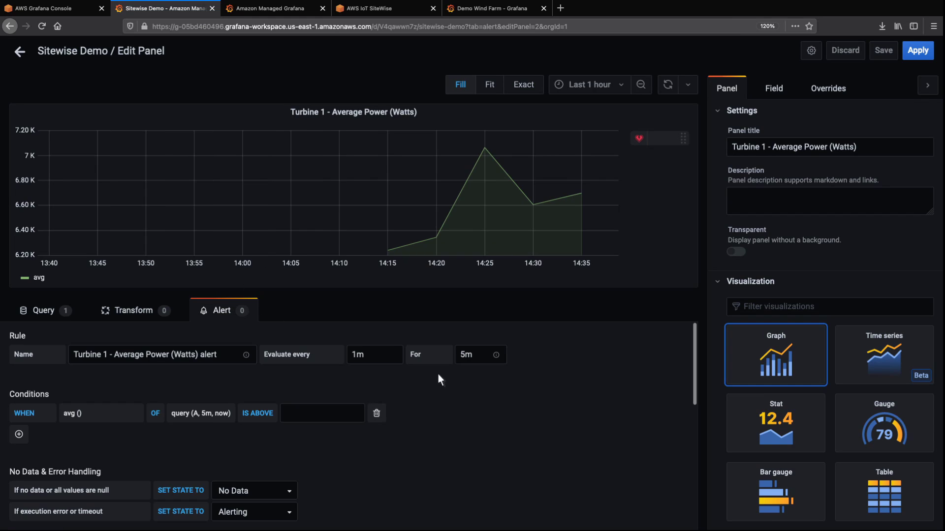
pyautogui.doubleClick(471, 355)
pyautogui.write('10m')
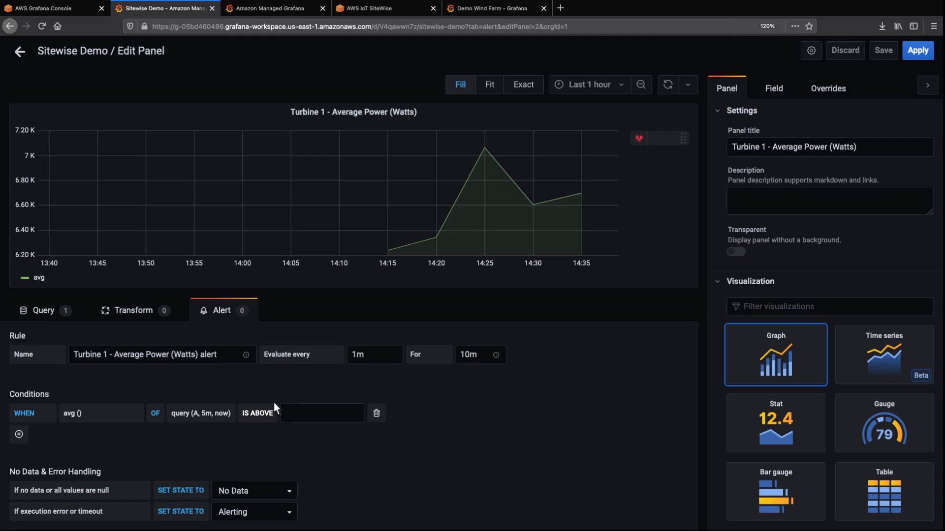
# Step: Make the alert condition trigger when the average is below 6250
pyautogui.click(257, 415)
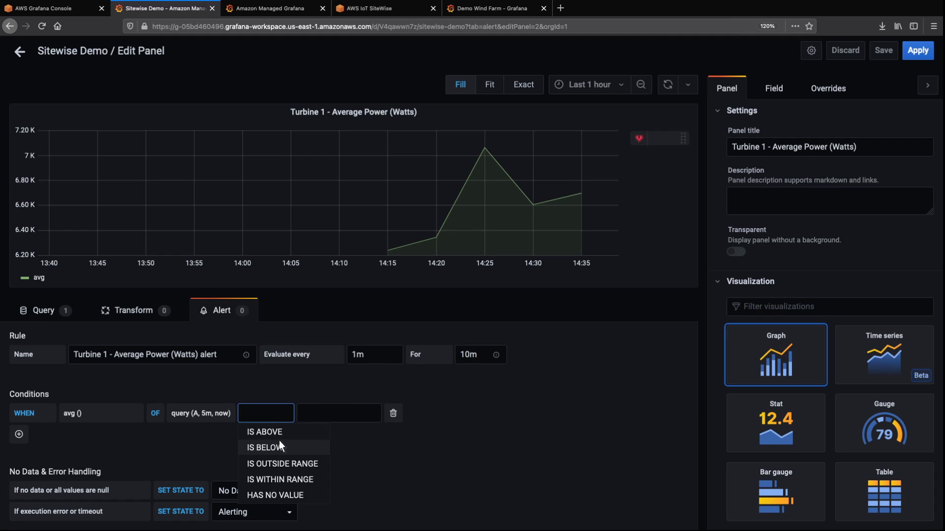
pyautogui.click(281, 448)
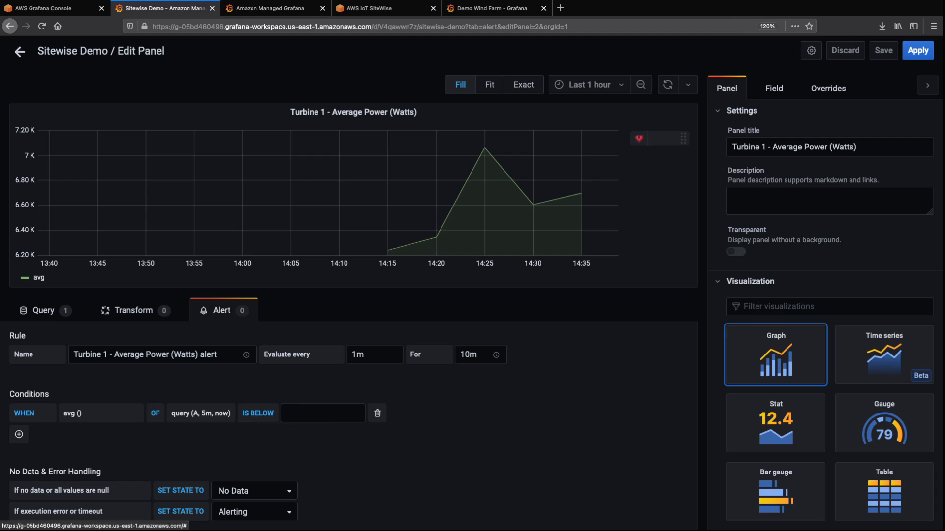
pyautogui.click(283, 414)
pyautogui.write('6250')
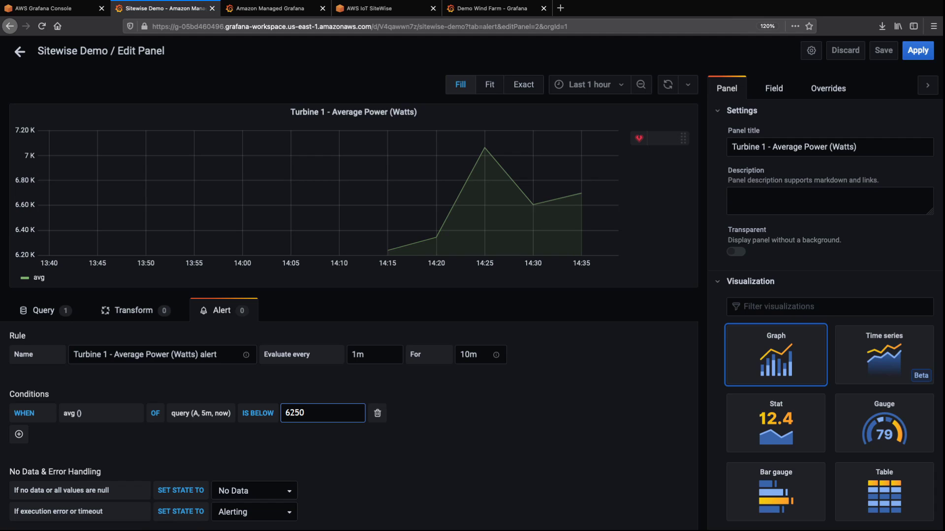
pyautogui.press('Tab')
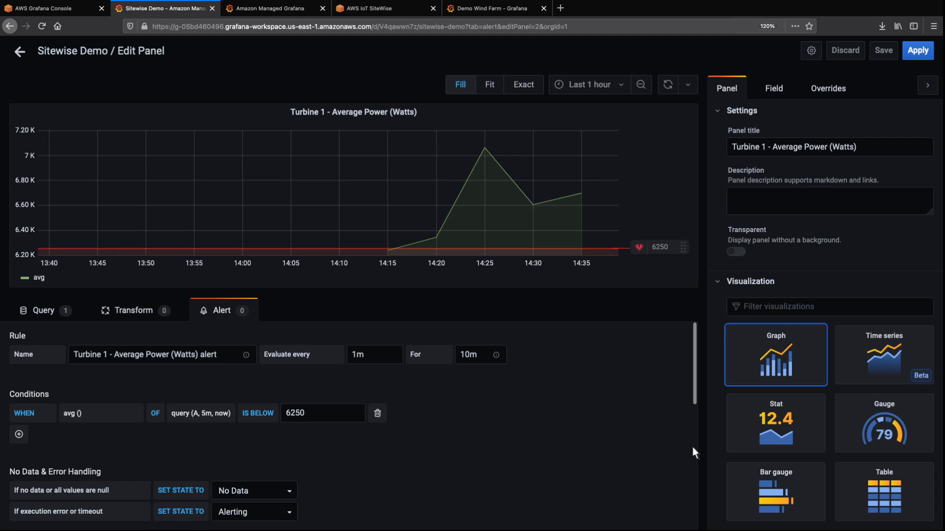
# Step: Keep last state on no data, apply, and start saving with note 'Added alert'
pyautogui.scroll(-3, 693, 451)
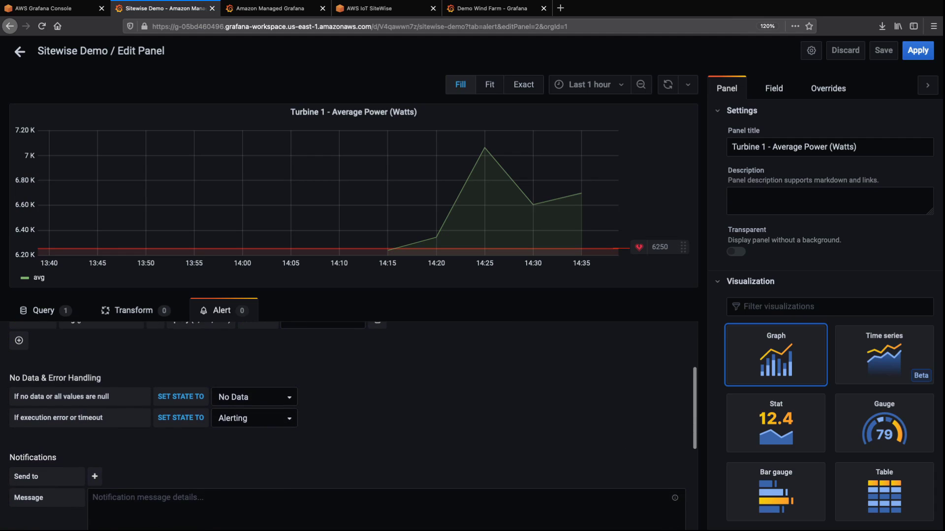
pyautogui.click(290, 398)
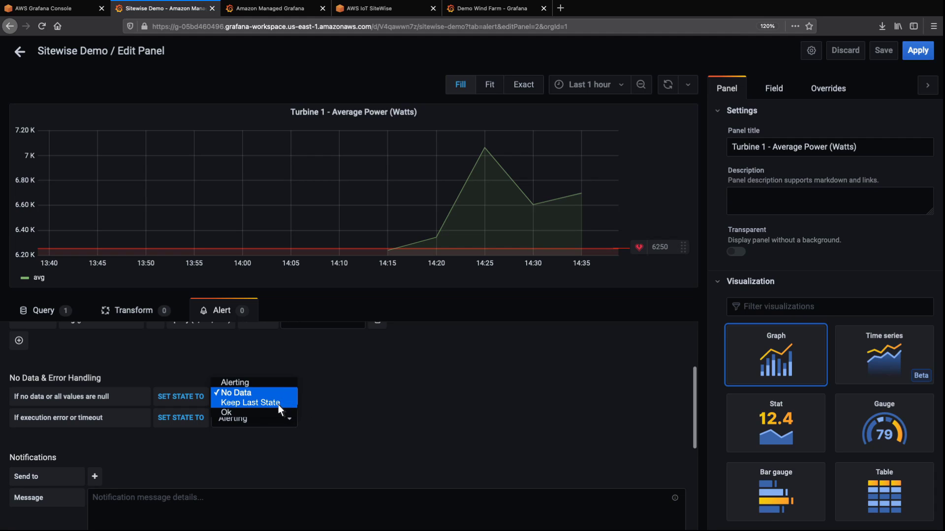
pyautogui.click(279, 404)
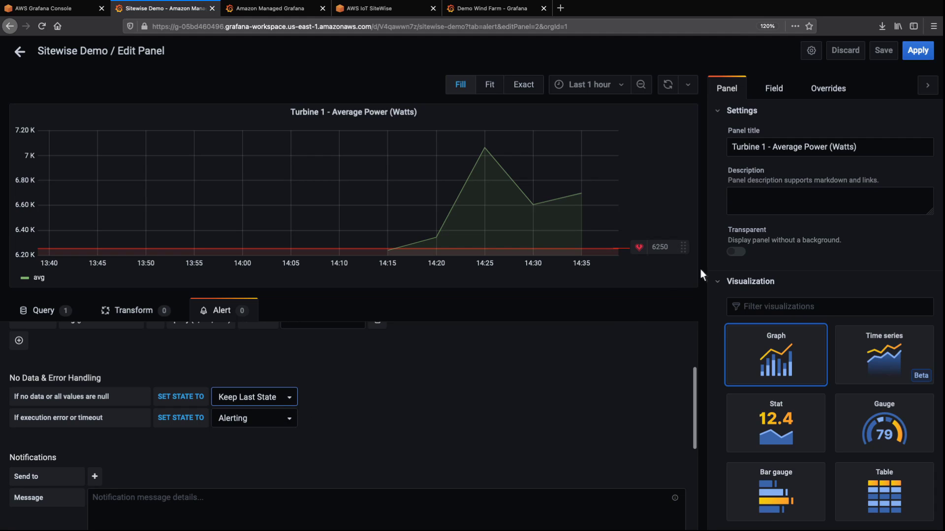
pyautogui.click(918, 50)
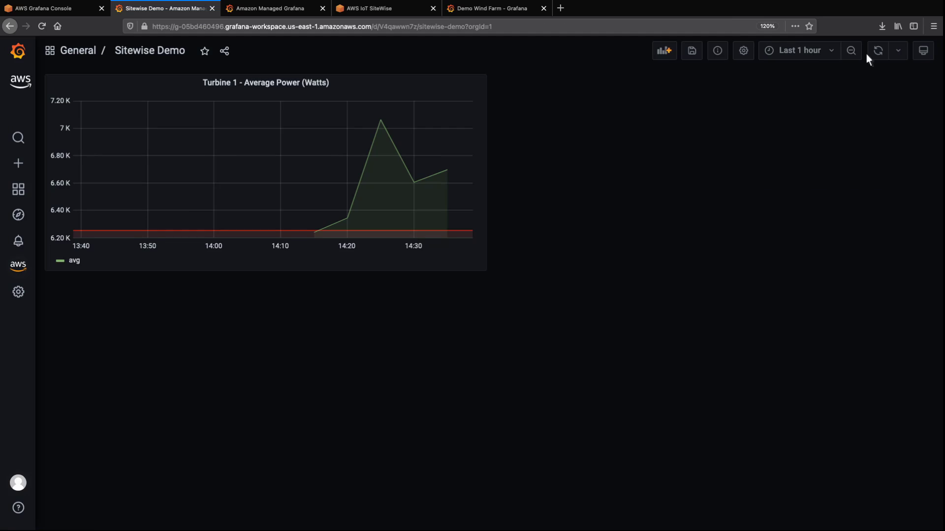
pyautogui.click(693, 52)
pyautogui.write('Added alert')
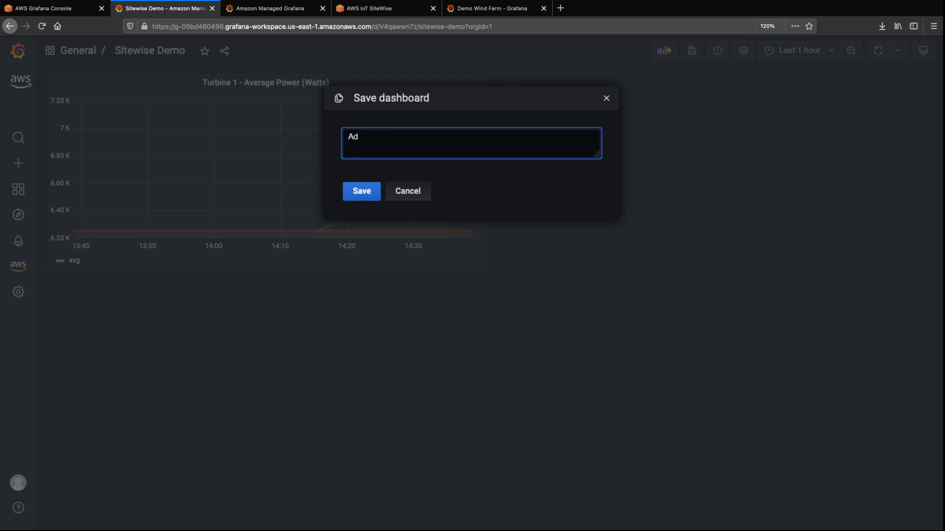
# Step: Save the dashboard and add a new empty panel
pyautogui.click(361, 192)
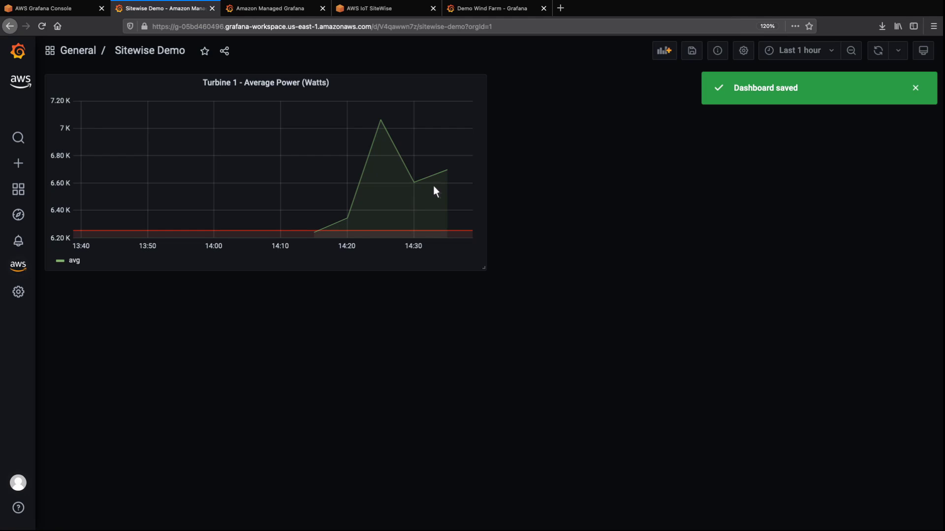
pyautogui.click(664, 51)
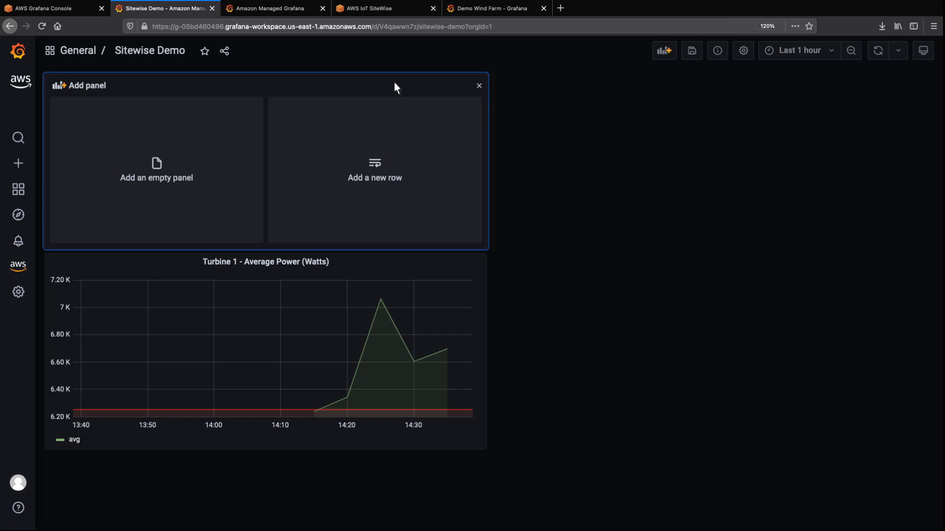
pyautogui.click(160, 164)
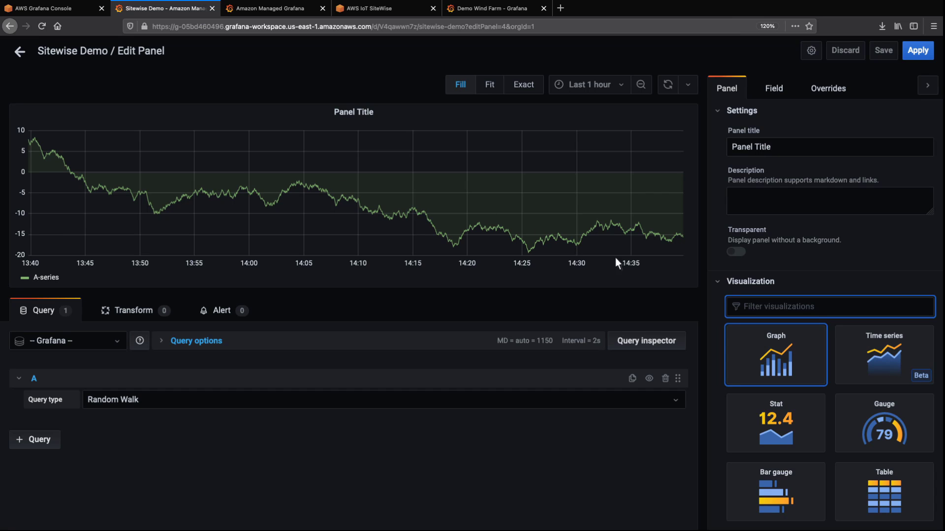
# Step: Make the new panel a Gauge using the AWS IoT SiteWise us-east-1 data source
pyautogui.click(888, 434)
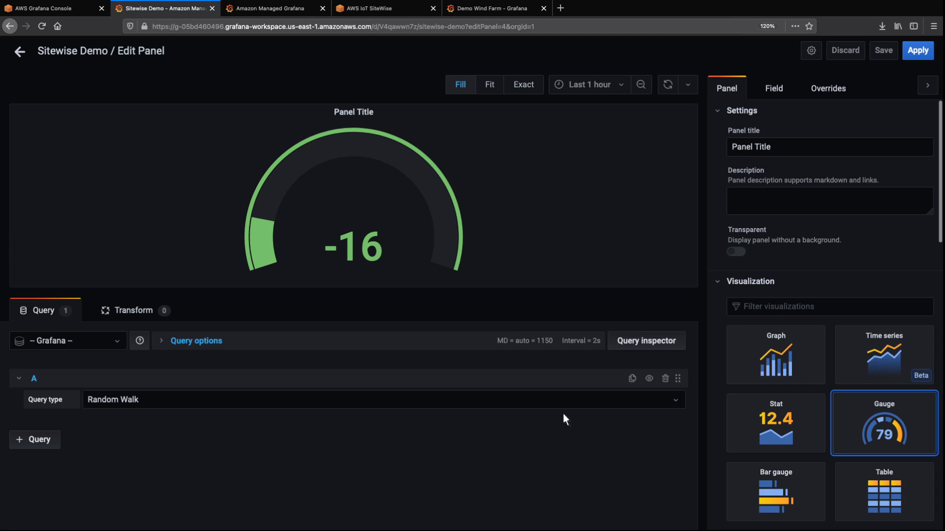
pyautogui.click(117, 341)
pyautogui.click(22, 362)
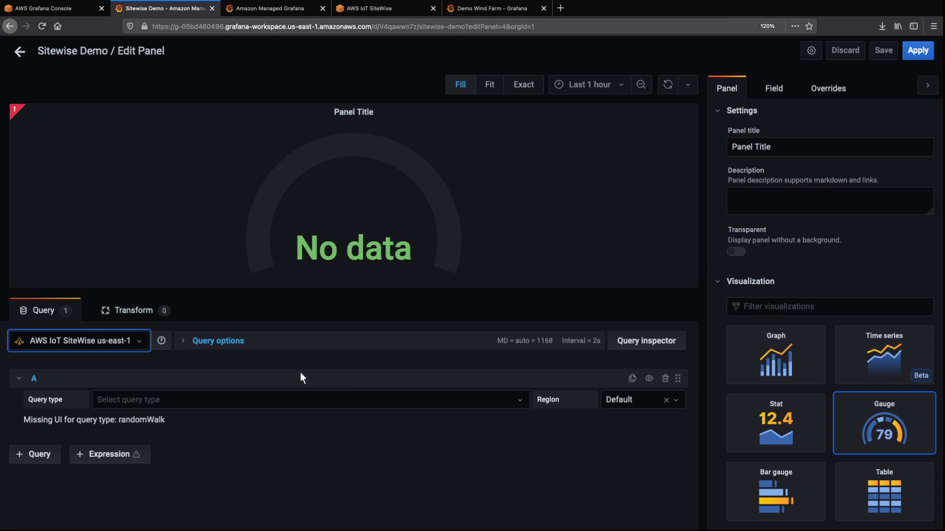
pyautogui.click(515, 399)
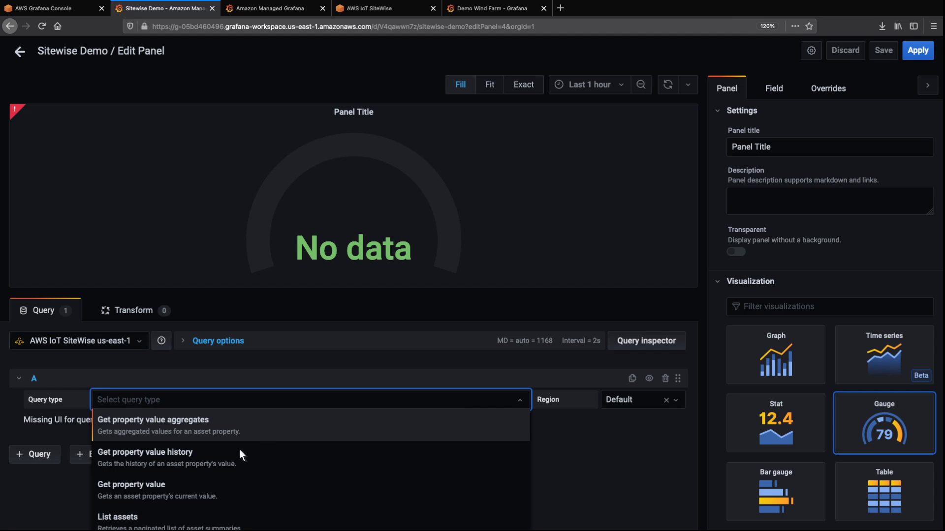
# Step: Set the query type to Get property value on Demo Turbine Asset 1
pyautogui.click(167, 489)
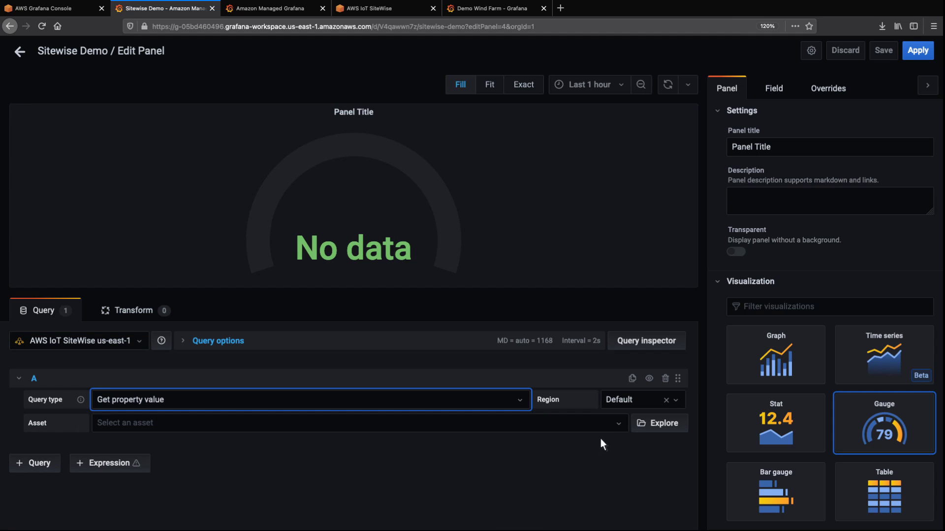
pyautogui.click(642, 427)
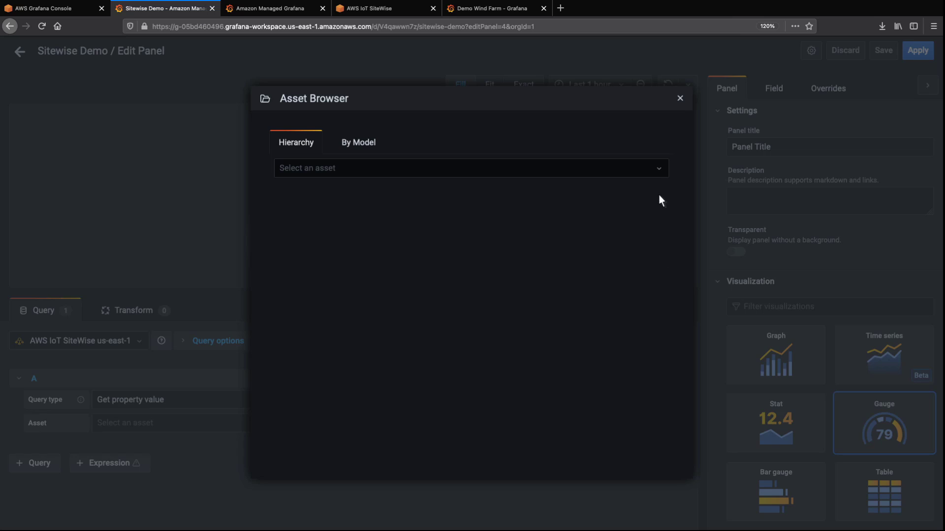
pyautogui.click(660, 170)
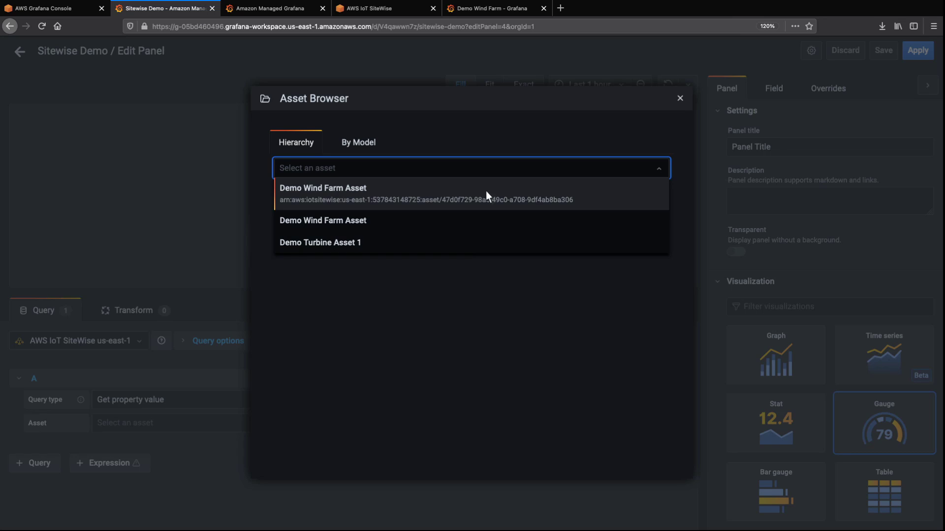
pyautogui.click(358, 242)
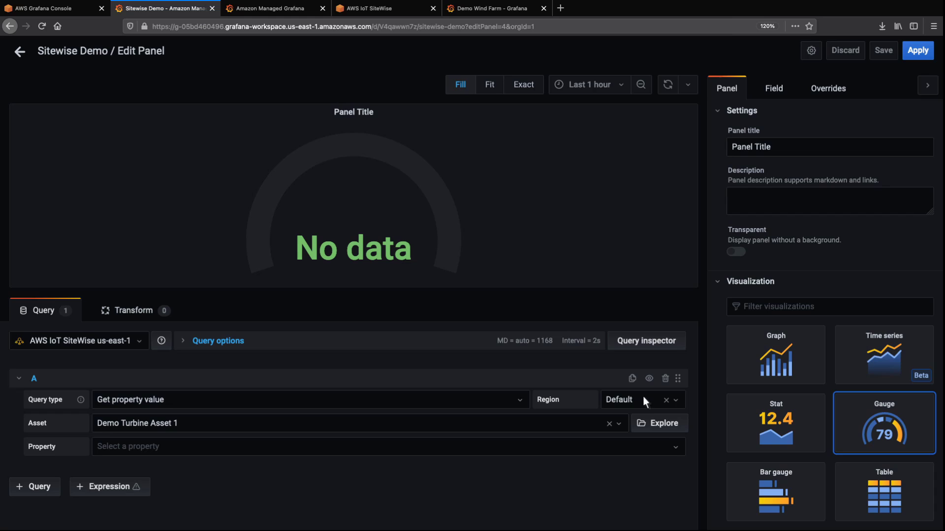
# Step: Query the Wind Speed (m/s) property and title the panel 'Turbine 1 - Latest Wind Speed (m/s)'
pyautogui.click(674, 447)
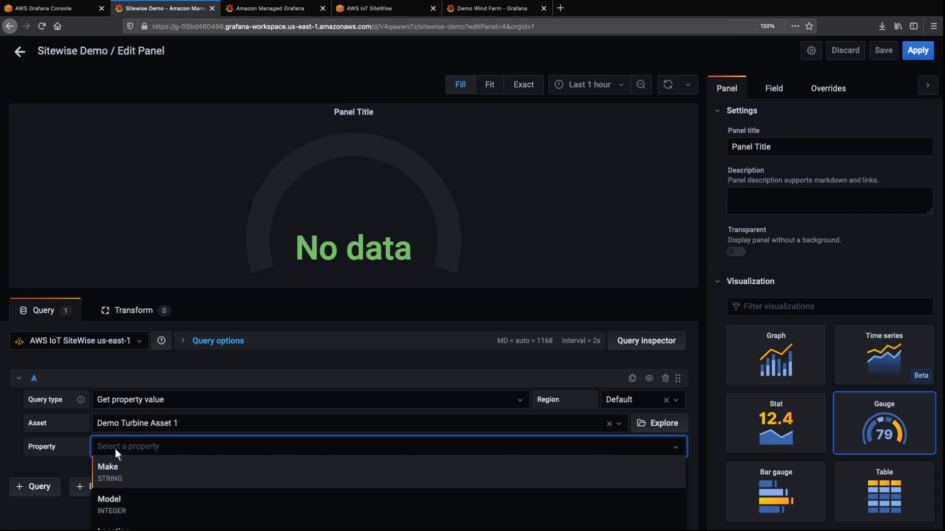
pyautogui.write('wind speed')
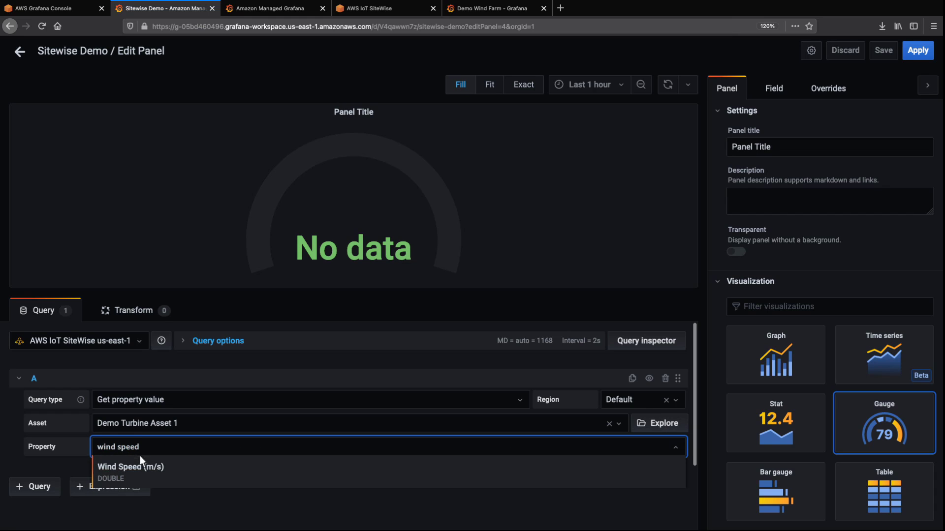
pyautogui.click(161, 465)
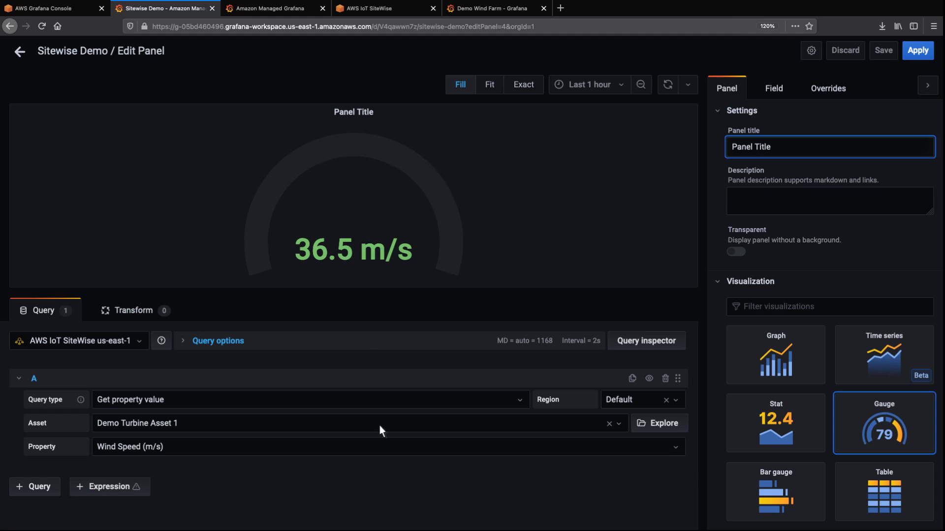
pyautogui.hotkey('ctrl', 'a')
pyautogui.write('Turbine 1 - Latest Wind Speed (m/s)')
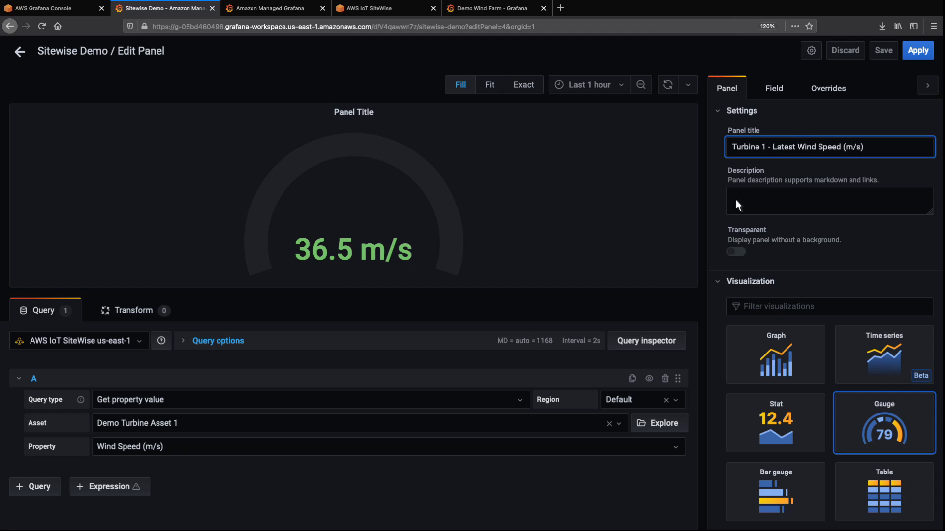
# Step: Turn on threshold labels for the gauge
pyautogui.click(718, 281)
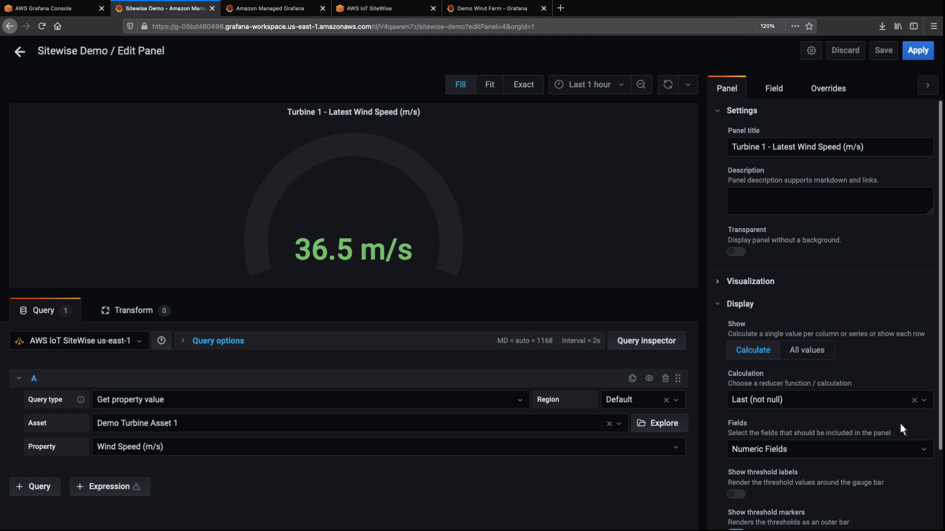
pyautogui.scroll(-2, 930, 487)
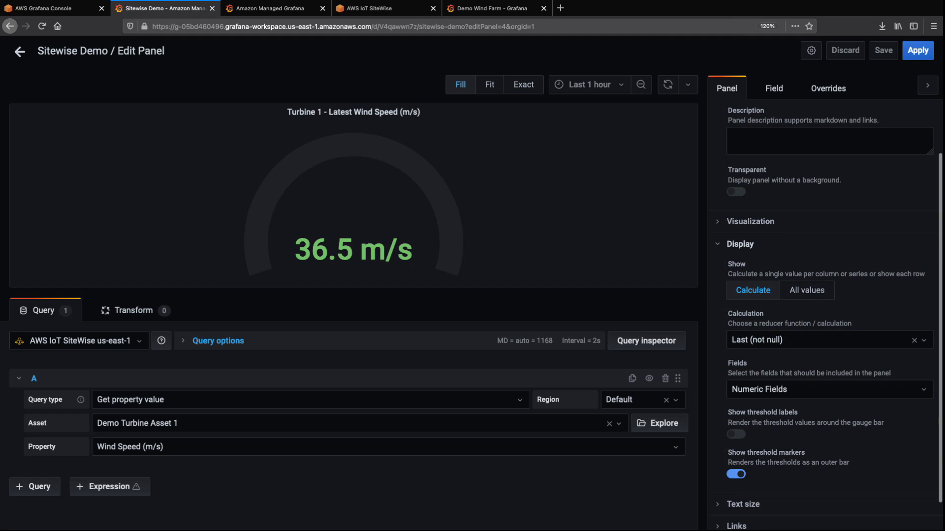
pyautogui.click(737, 434)
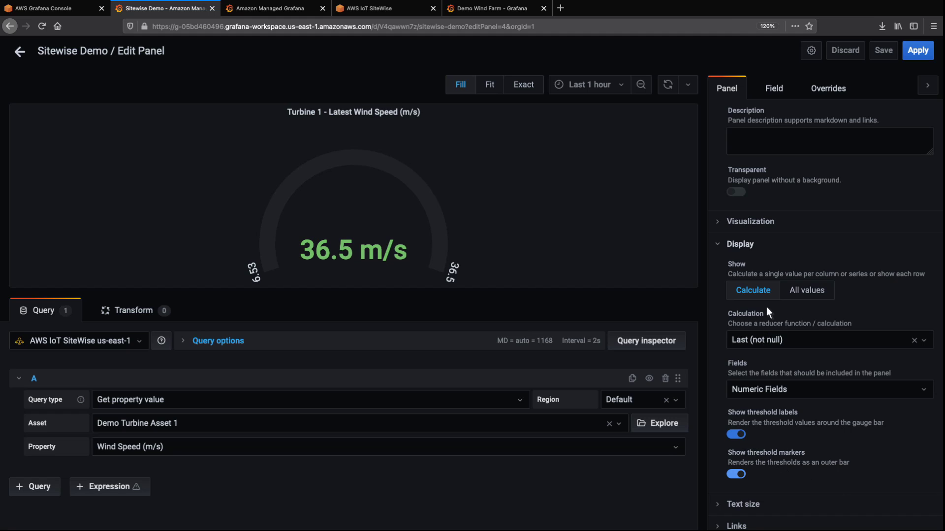
# Step: Give the gauge a 0–60 range with thresholds at 40 and 50
pyautogui.click(781, 90)
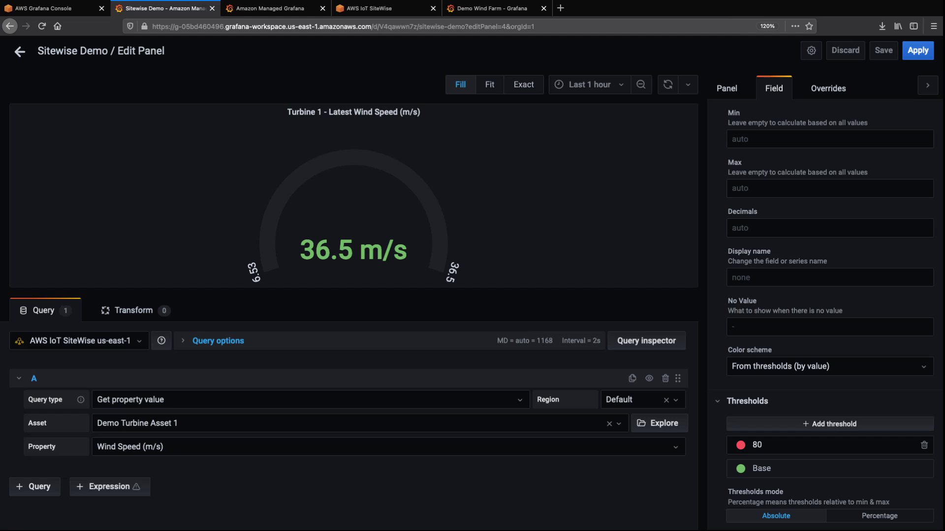
pyautogui.click(734, 139)
pyautogui.write('0')
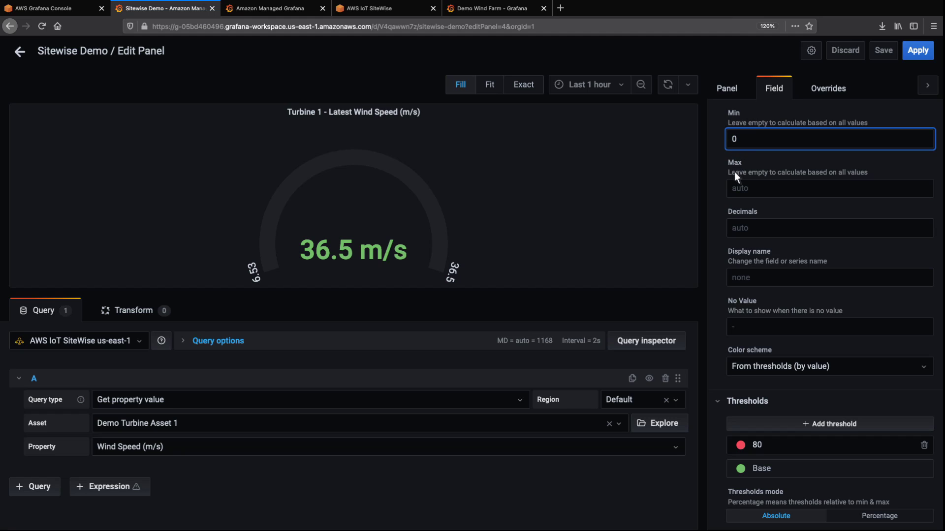
pyautogui.click(734, 190)
pyautogui.write('60')
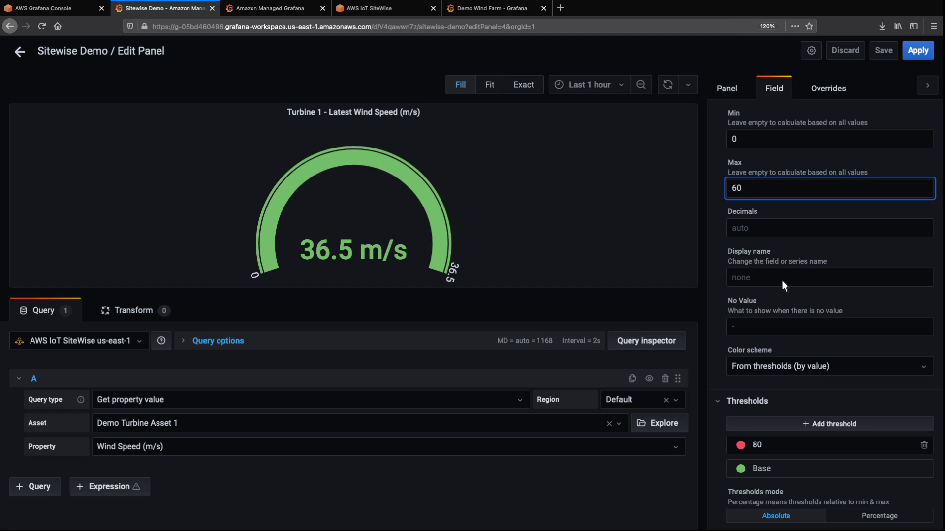
pyautogui.click(788, 426)
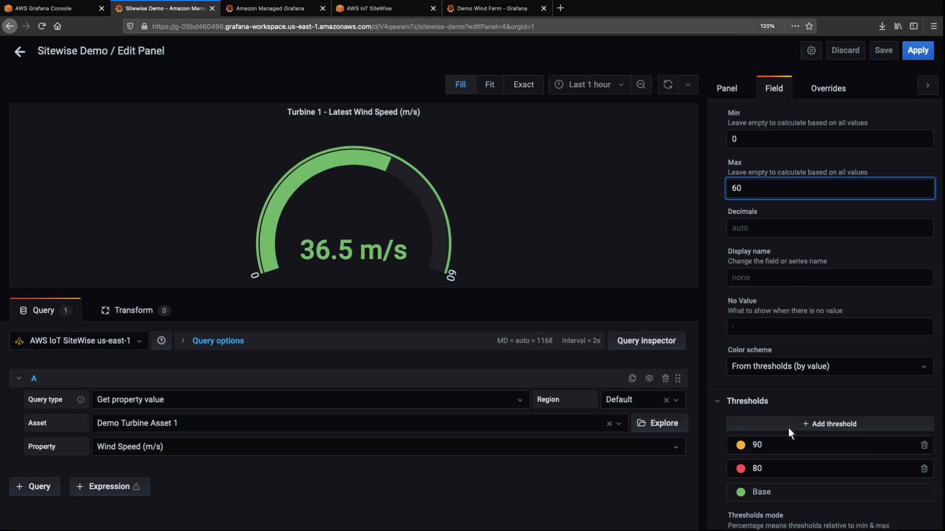
pyautogui.click(760, 446)
pyautogui.write('50')
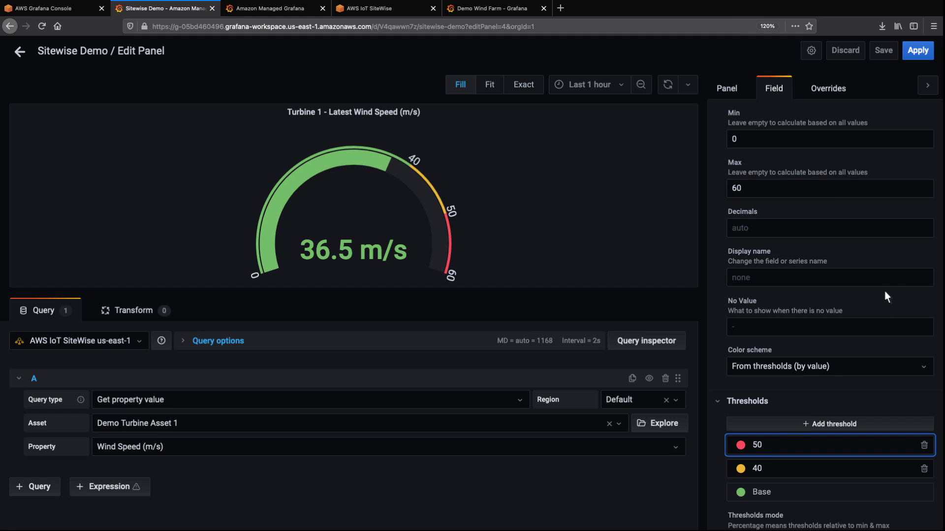
# Step: Set the unit to meters/second (m/s) and apply the gauge changes
pyautogui.scroll(2, 937, 110)
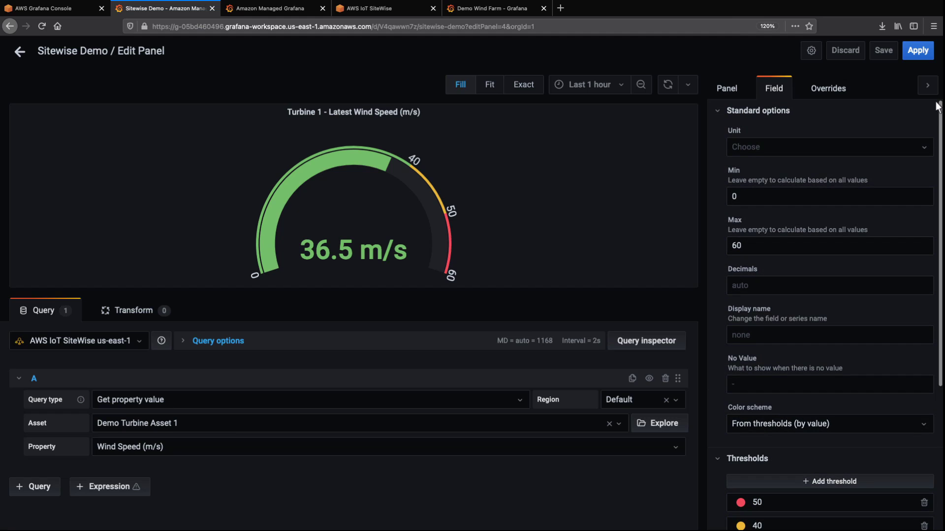
pyautogui.click(925, 147)
pyautogui.write('veloc')
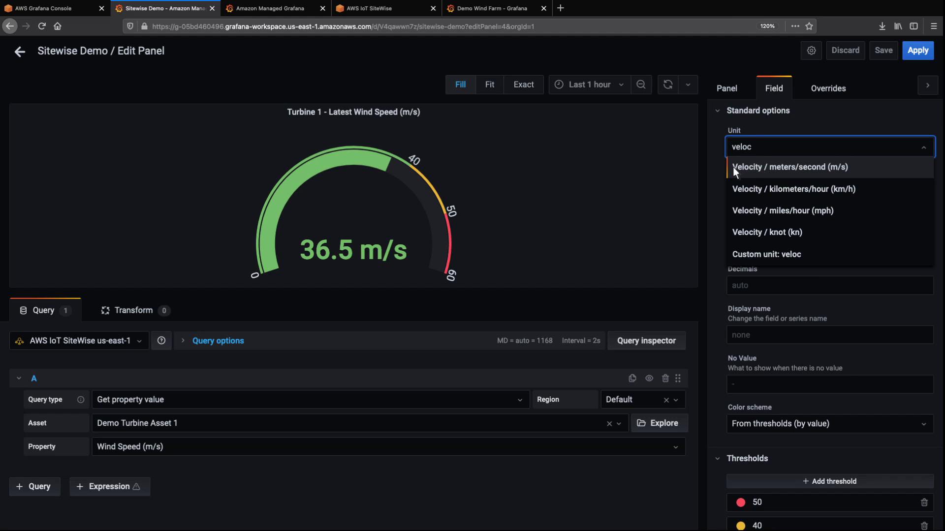
pyautogui.click(734, 166)
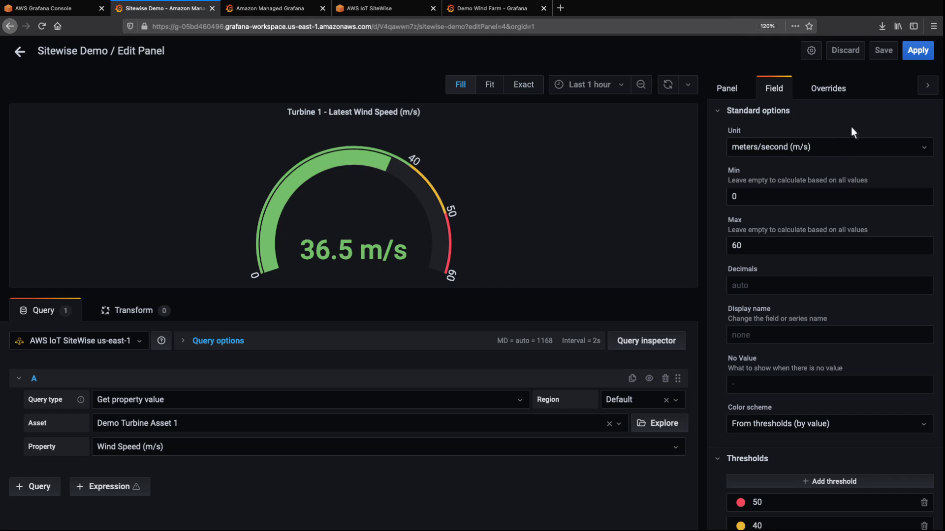
pyautogui.click(918, 50)
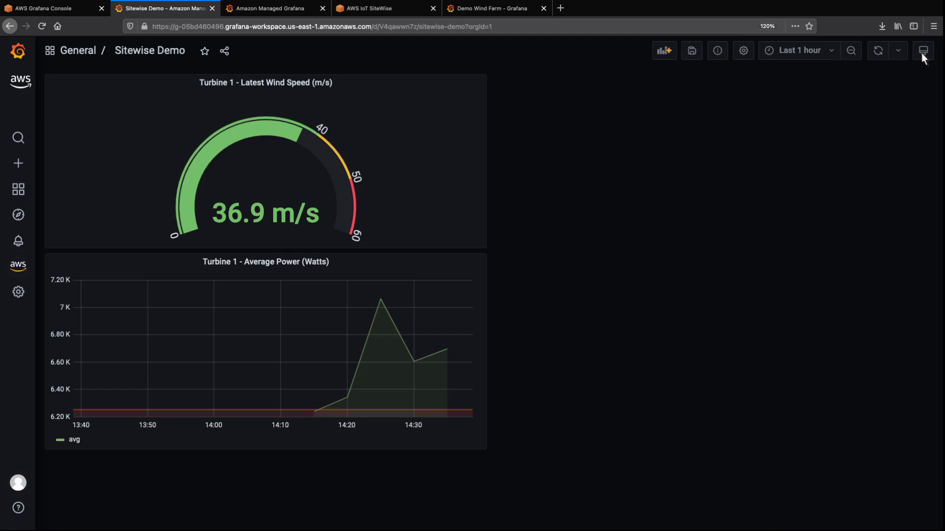
# Step: Add an empty panel titled 'Alerts' using the Alert list visualization
pyautogui.click(664, 50)
pyautogui.click(159, 165)
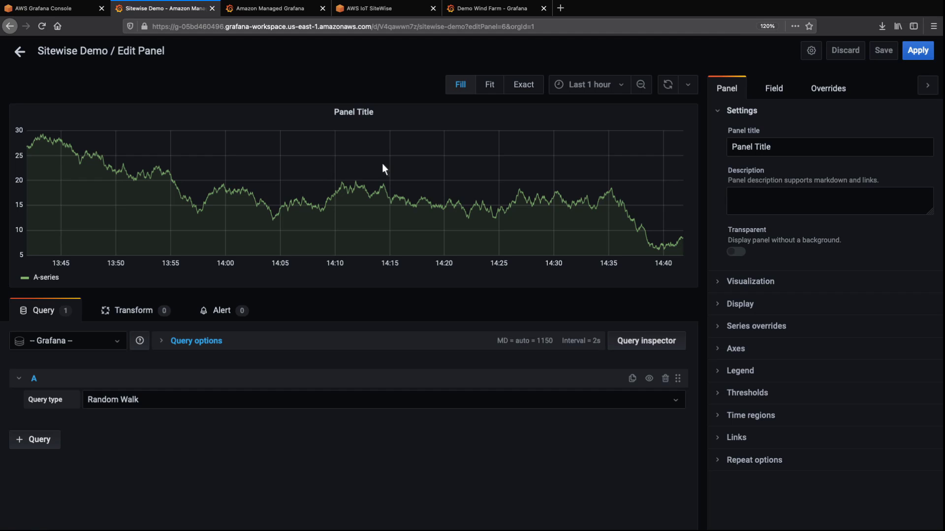
pyautogui.tripleClick(732, 149)
pyautogui.write('Alerts')
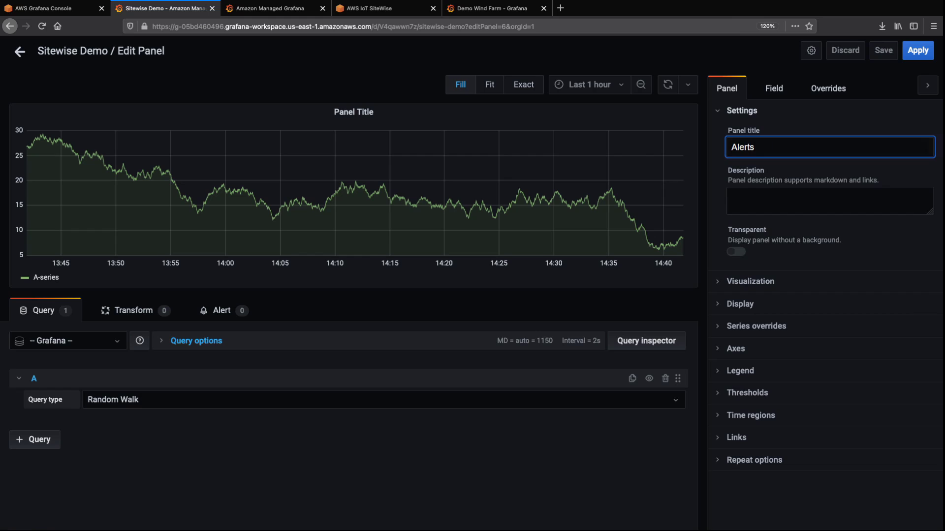
pyautogui.click(717, 280)
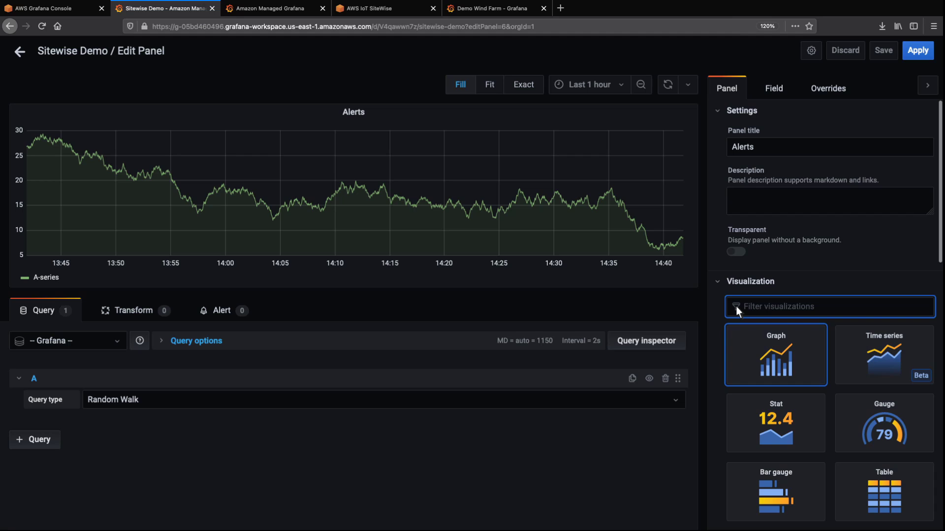
pyautogui.write('aler')
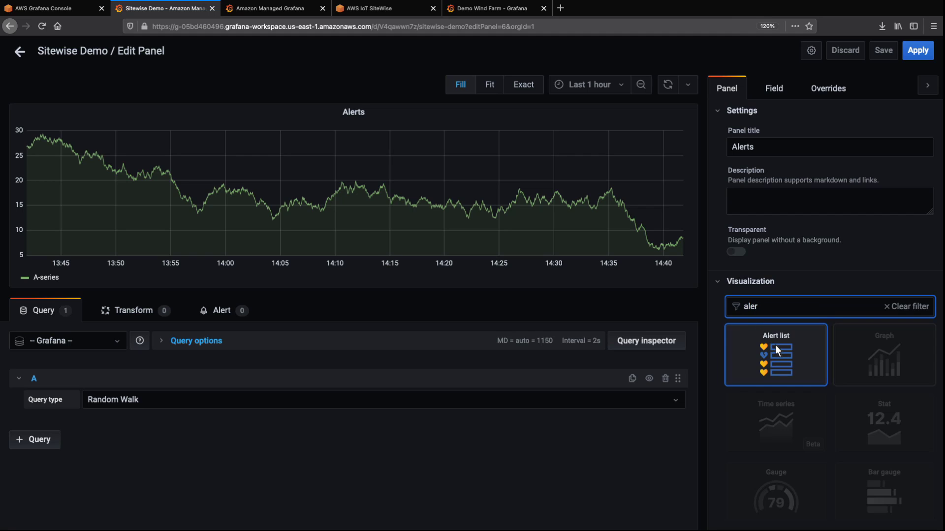
pyautogui.click(780, 358)
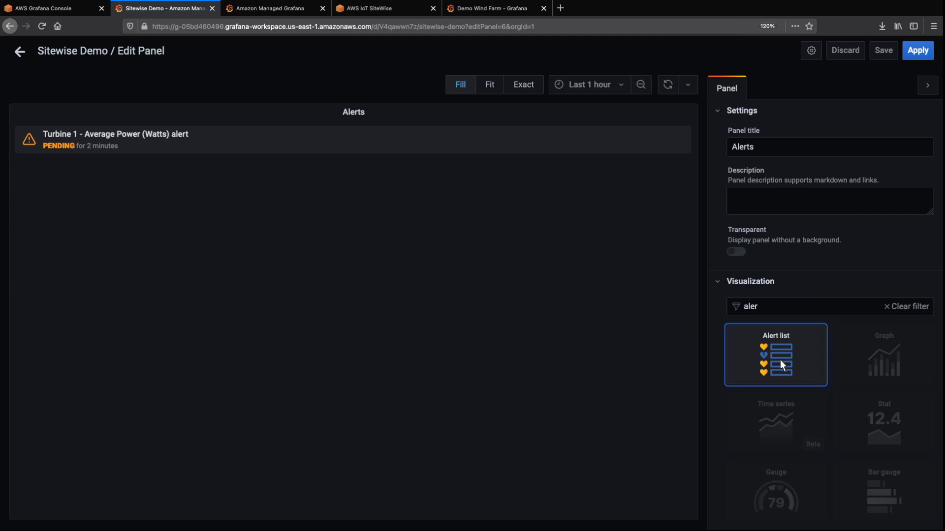
# Step: List only this dashboard's alerts in all states (Ok, Paused, No data, Execution error, Alerting, Pending), then apply
pyautogui.click(717, 282)
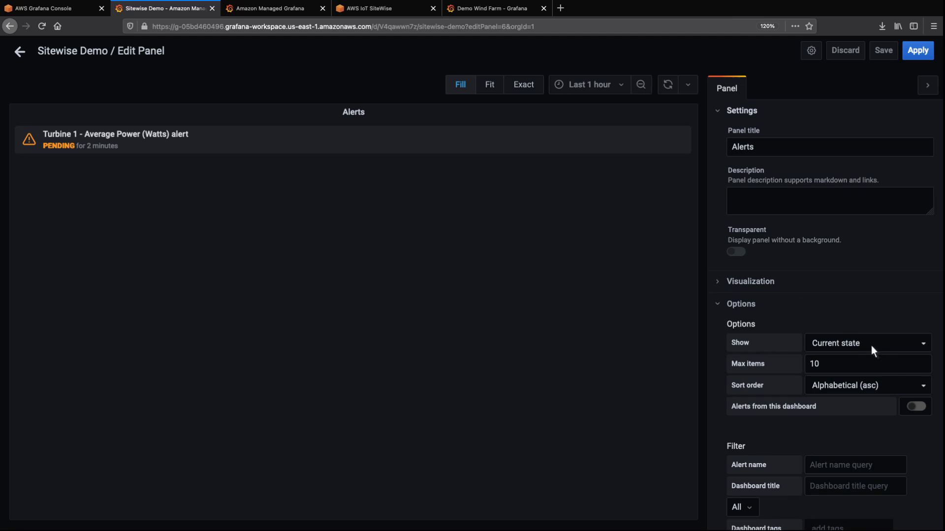
pyautogui.click(916, 407)
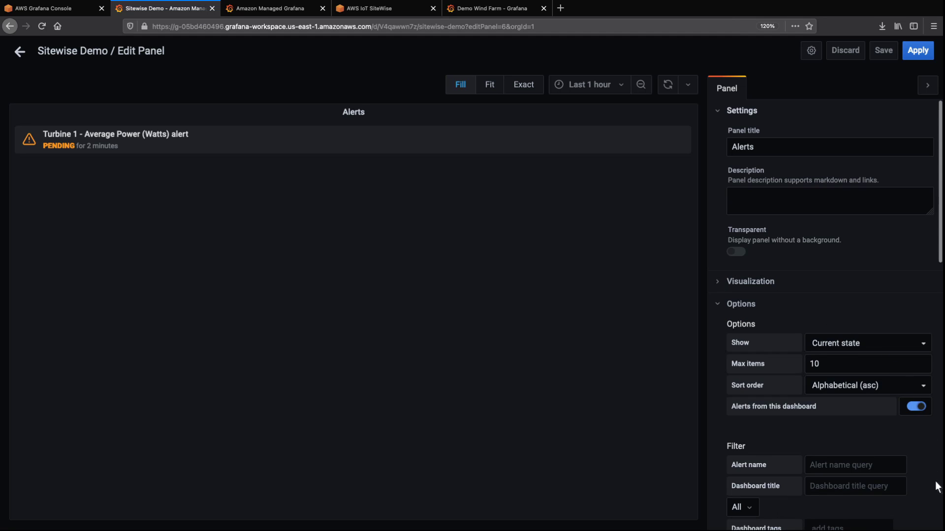
pyautogui.scroll(-3, 938, 512)
pyautogui.scroll(-2, 824, 315)
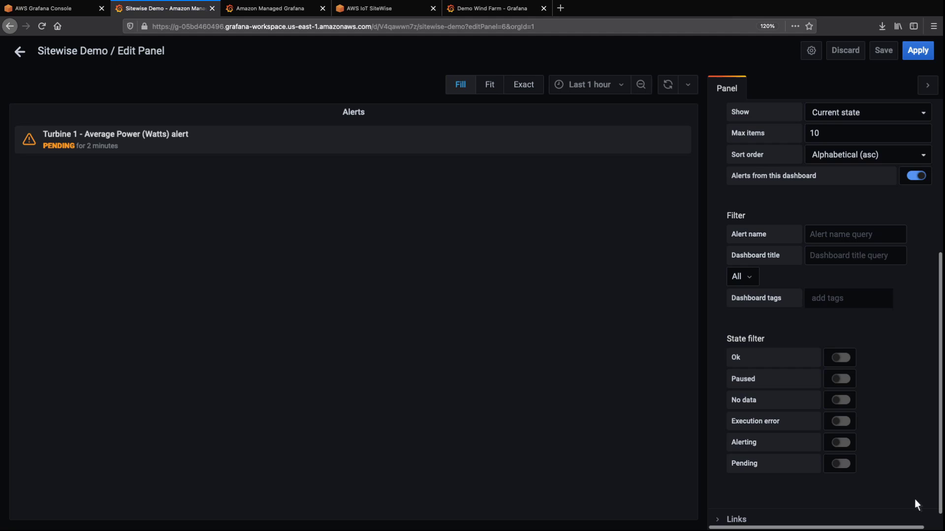
pyautogui.click(842, 357)
pyautogui.click(843, 379)
pyautogui.click(843, 400)
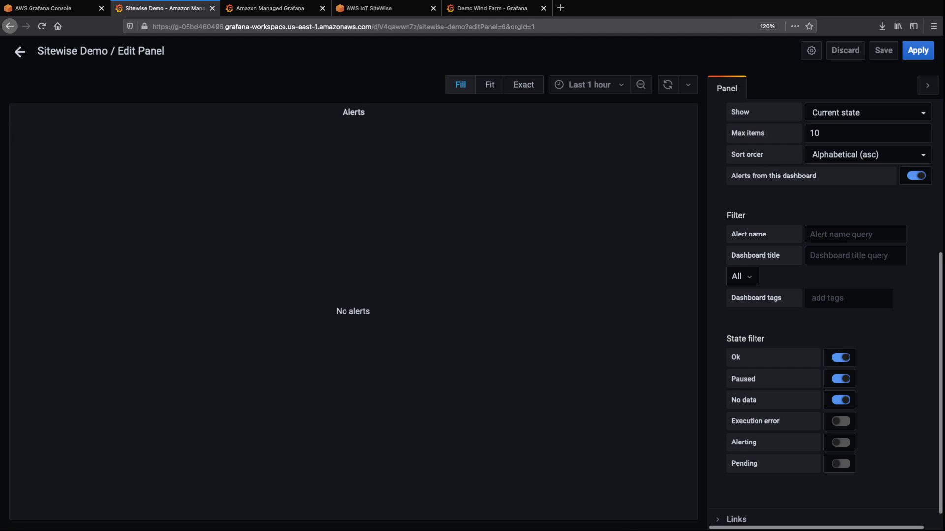
pyautogui.click(843, 421)
pyautogui.click(843, 442)
pyautogui.click(842, 464)
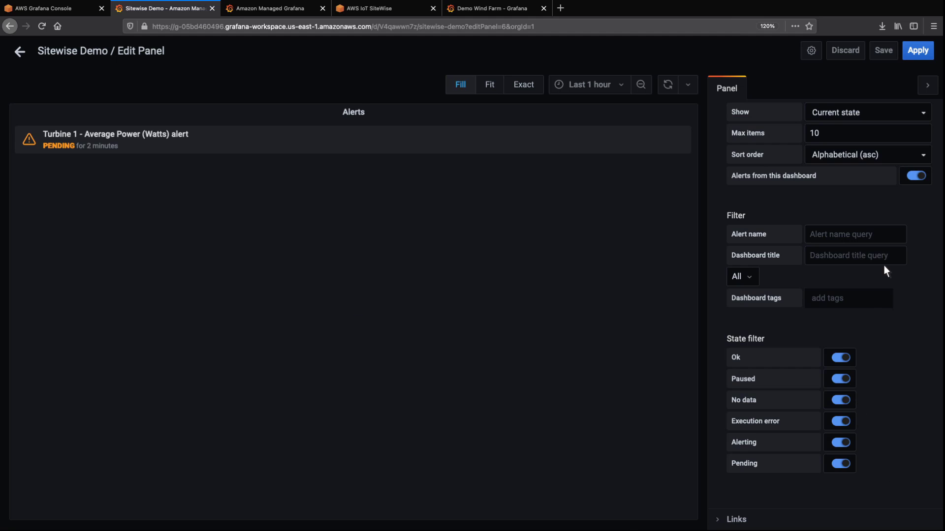
pyautogui.click(911, 54)
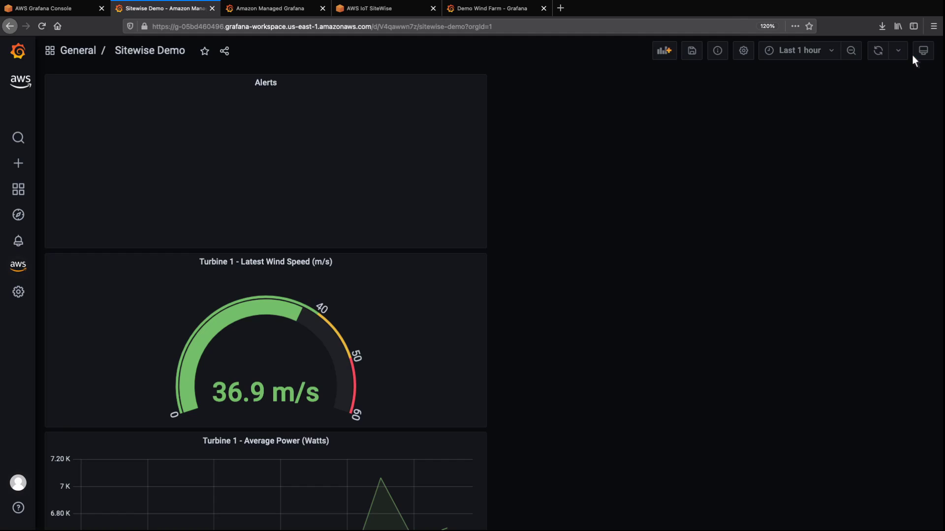
# Step: Save the dashboard with the note 'added alerts and latest wind speed indicator'
pyautogui.click(692, 50)
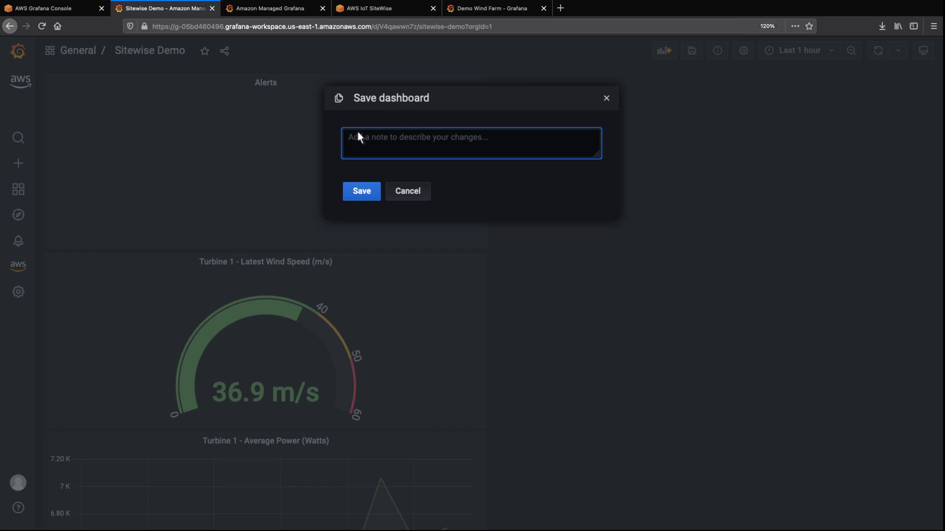
pyautogui.write('added alerts and latest wind s')
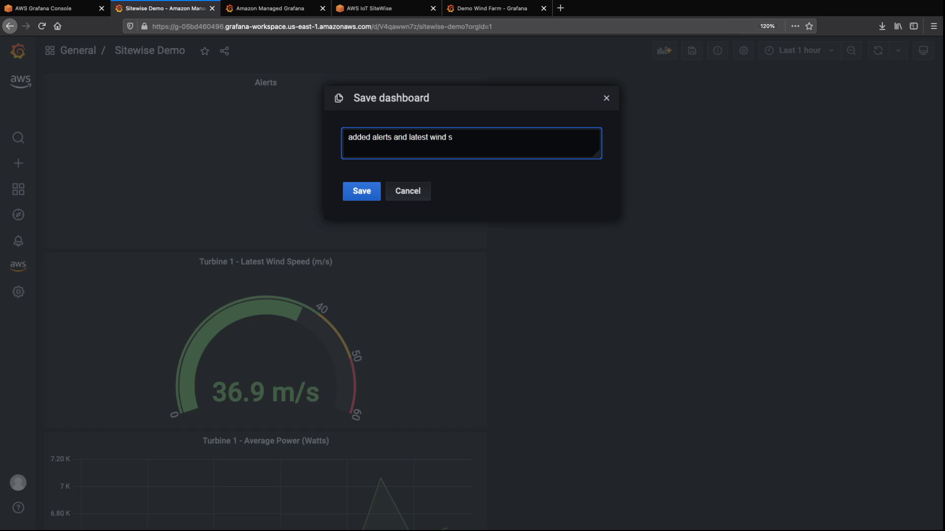
pyautogui.write('peed indicator')
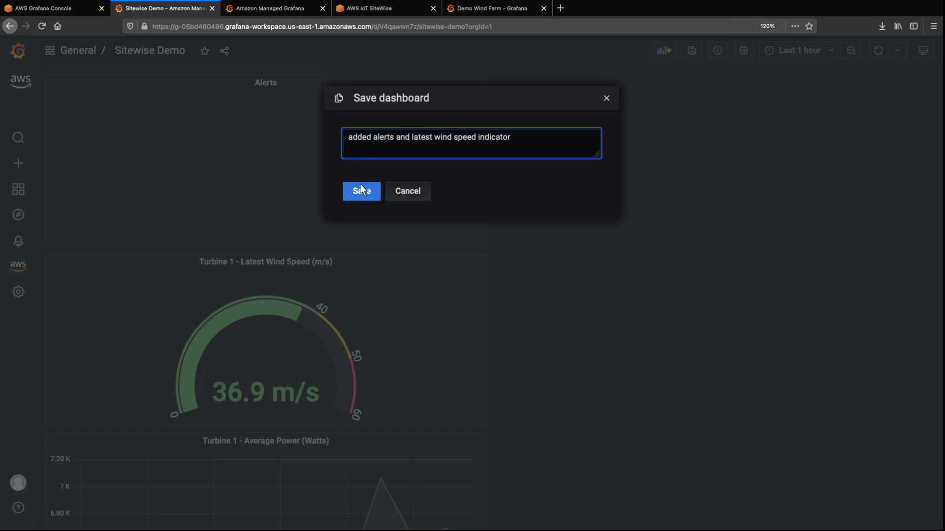
pyautogui.click(361, 191)
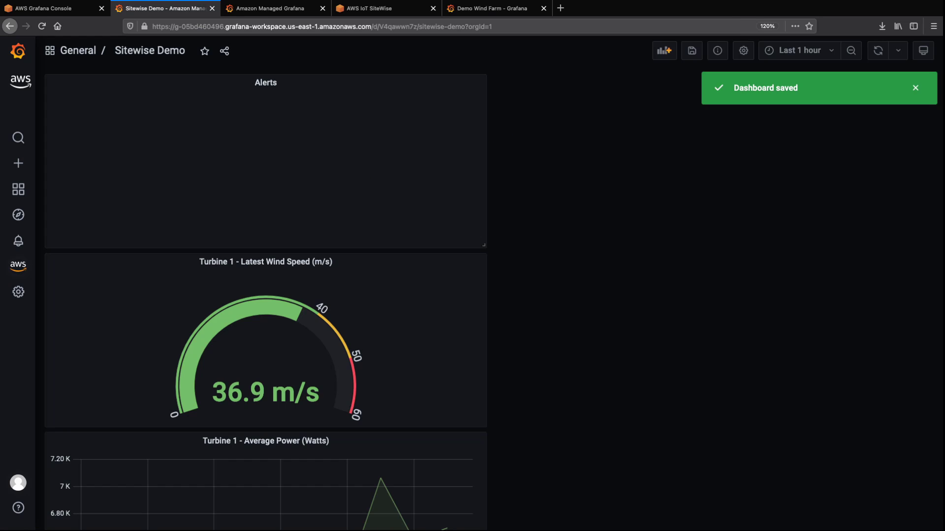